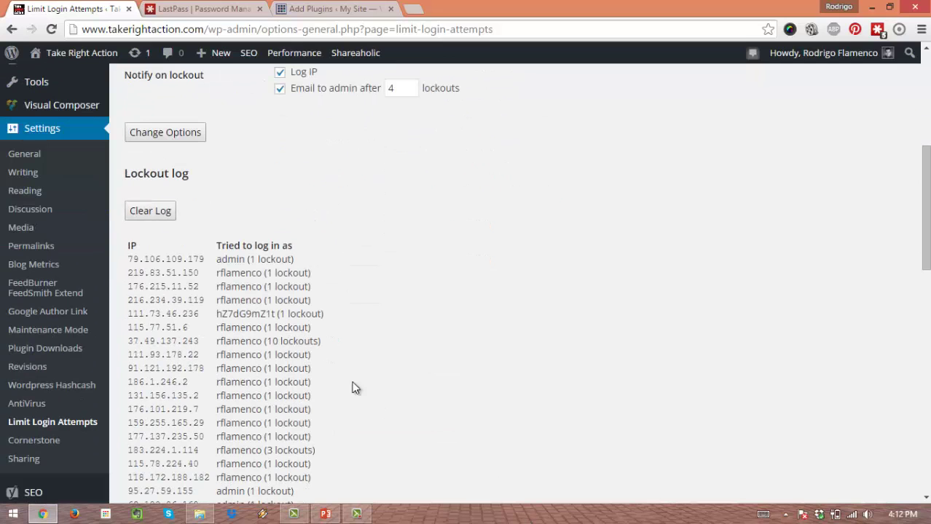
{"action": "scroll", "coordinate": [255, 265], "scroll_direction": "down", "scroll_amount": 2}
{"action": "scroll", "coordinate": [255, 265], "scroll_direction": "down", "scroll_amount": 6}
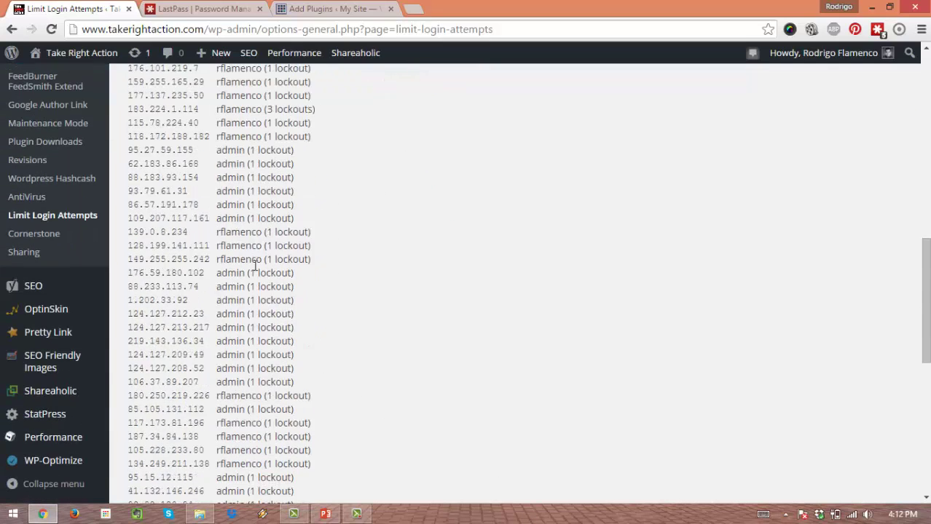
{"action": "scroll", "coordinate": [254, 269], "scroll_direction": "up", "scroll_amount": 6}
{"action": "scroll", "coordinate": [254, 273], "scroll_direction": "up", "scroll_amount": 2}
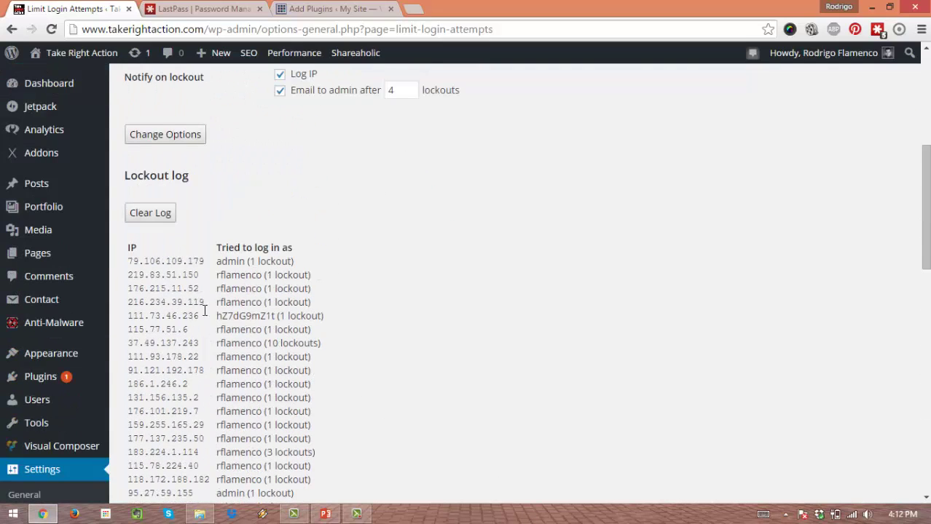
{"action": "left_click_drag", "start_coordinate": [248, 286], "coordinate": [214, 292]}
{"action": "left_click", "coordinate": [255, 295]}
{"action": "left_click", "coordinate": [239, 316]}
{"action": "left_click_drag", "start_coordinate": [245, 261], "coordinate": [215, 262]}
{"action": "left_click", "coordinate": [235, 302]}
{"action": "left_click_drag", "start_coordinate": [247, 261], "coordinate": [218, 260]}
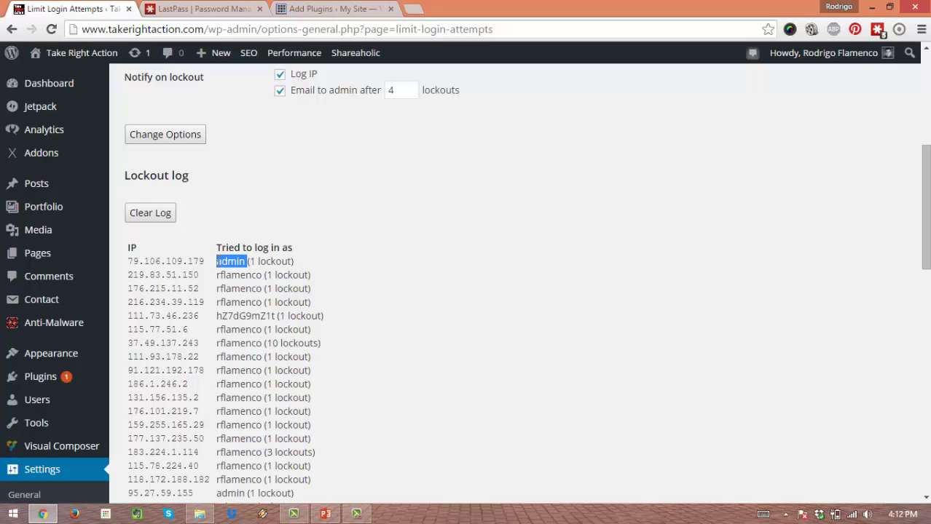
{"action": "left_click", "coordinate": [250, 273]}
{"action": "left_click_drag", "start_coordinate": [247, 262], "coordinate": [217, 262]}
{"action": "left_click", "coordinate": [233, 302]}
{"action": "left_click_drag", "start_coordinate": [244, 261], "coordinate": [216, 272]}
{"action": "left_click", "coordinate": [224, 277]}
{"action": "double_click", "coordinate": [235, 263]}
{"action": "left_click", "coordinate": [254, 288]}
{"action": "left_click_drag", "start_coordinate": [246, 260], "coordinate": [216, 263]}
{"action": "left_click", "coordinate": [238, 298]}
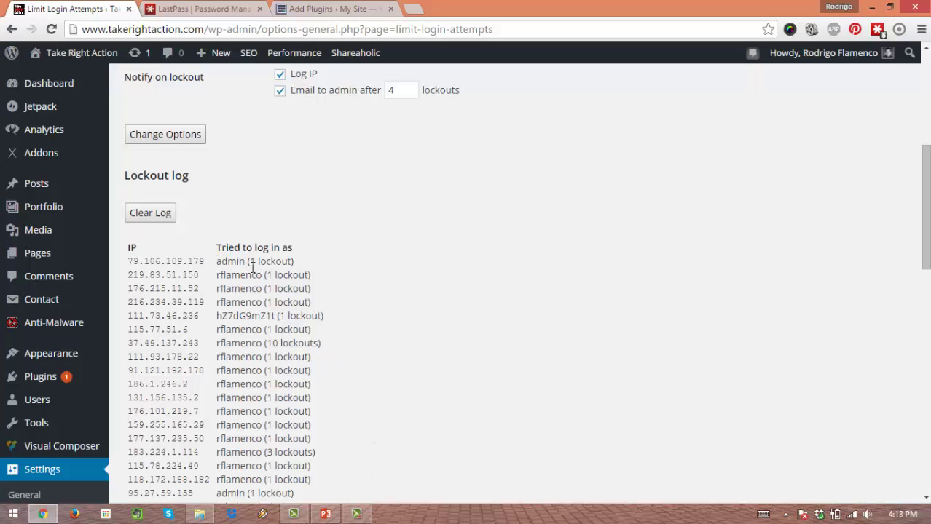
{"action": "left_click_drag", "start_coordinate": [246, 261], "coordinate": [260, 276]}
{"action": "left_click", "coordinate": [231, 288]}
{"action": "left_click", "coordinate": [243, 321]}
{"action": "left_click", "coordinate": [252, 317]}
{"action": "double_click", "coordinate": [268, 315]}
{"action": "left_click", "coordinate": [255, 316]}
{"action": "left_click_drag", "start_coordinate": [241, 288], "coordinate": [261, 276]}
{"action": "left_click", "coordinate": [251, 291]}
Step: Scroll the lockout log and highlight the site-name login attempt in the last row
{"action": "scroll", "coordinate": [262, 288], "scroll_direction": "down", "scroll_amount": 7}
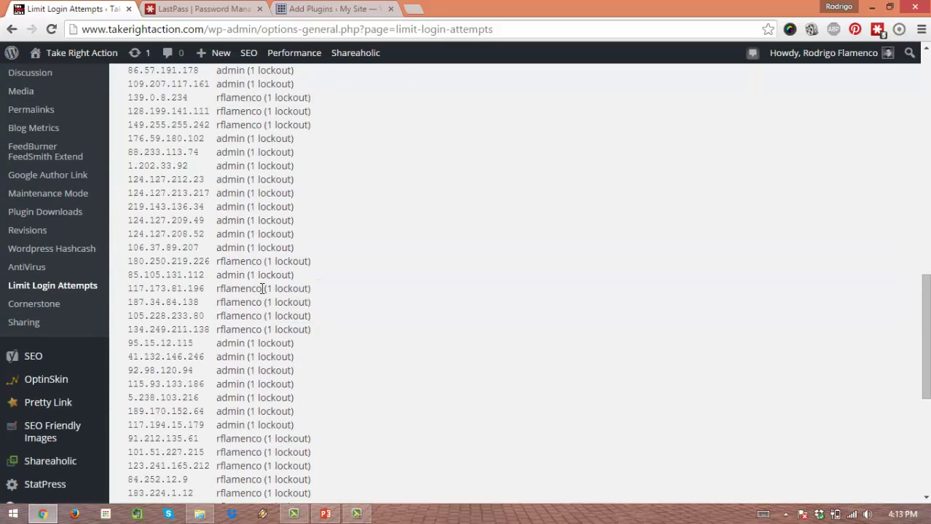
{"action": "scroll", "coordinate": [263, 288], "scroll_direction": "down", "scroll_amount": 5}
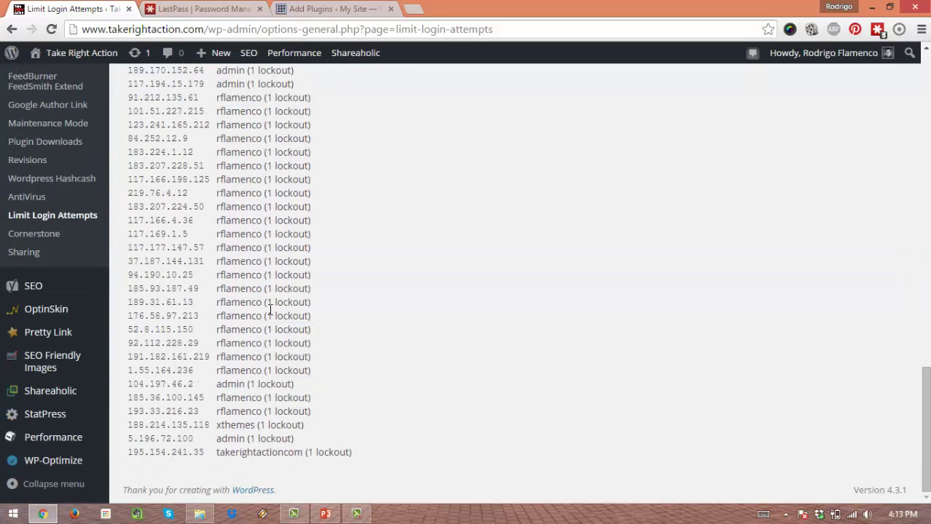
{"action": "scroll", "coordinate": [259, 408], "scroll_direction": "up", "scroll_amount": 8}
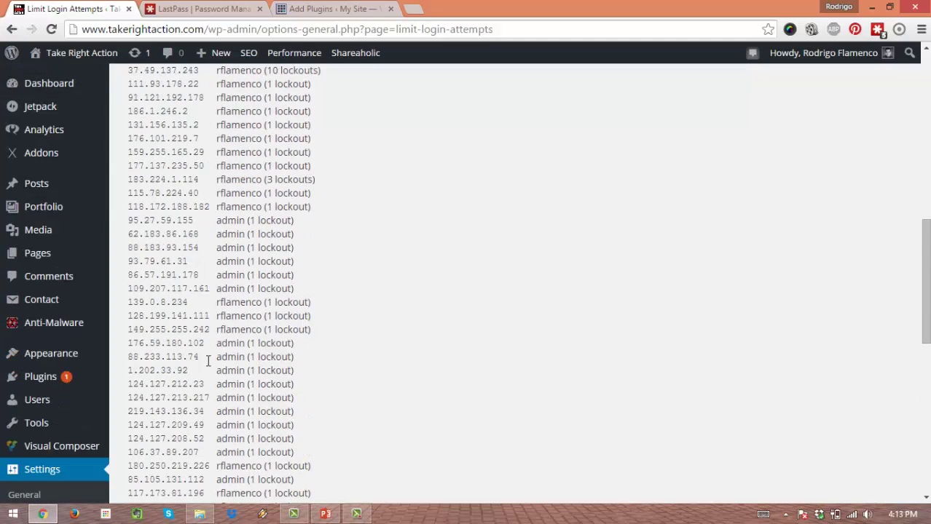
{"action": "scroll", "coordinate": [219, 387], "scroll_direction": "up", "scroll_amount": 3}
{"action": "scroll", "coordinate": [199, 337], "scroll_direction": "down", "scroll_amount": 10}
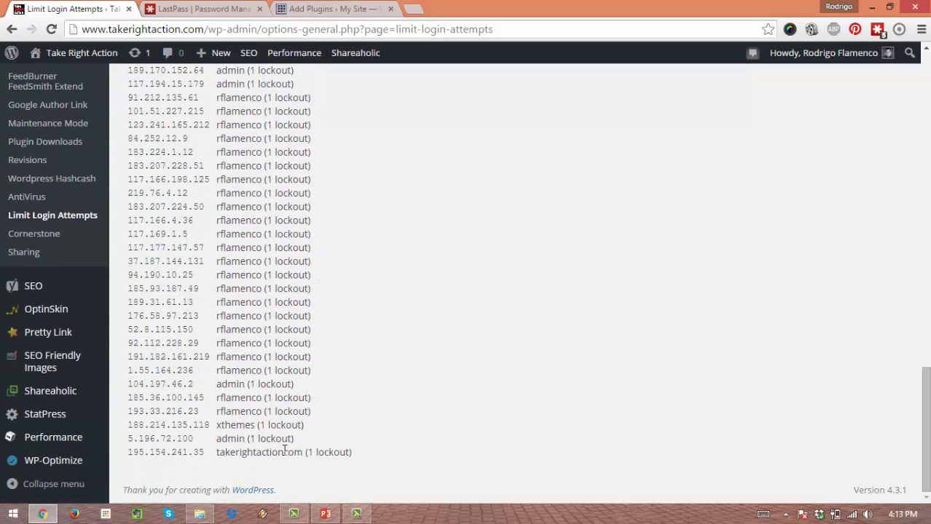
{"action": "left_click_drag", "start_coordinate": [303, 453], "coordinate": [219, 453]}
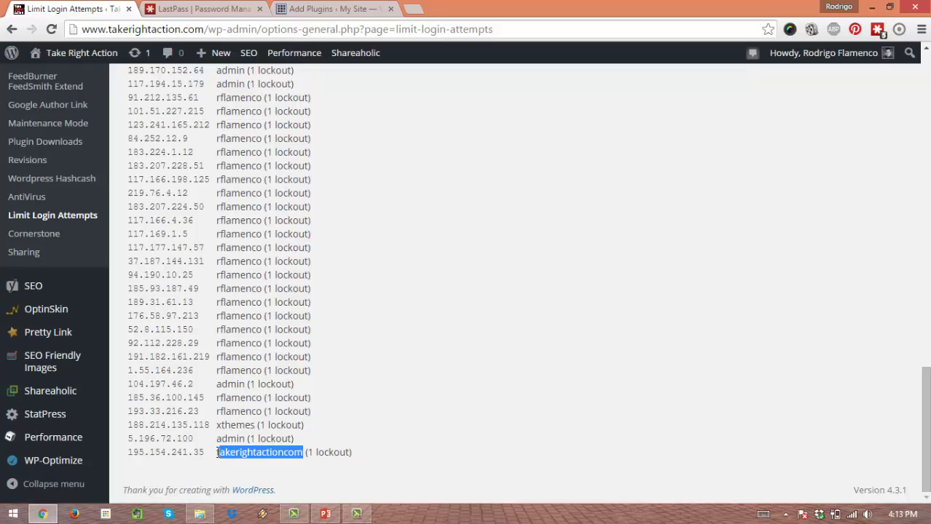
{"action": "left_click", "coordinate": [257, 406]}
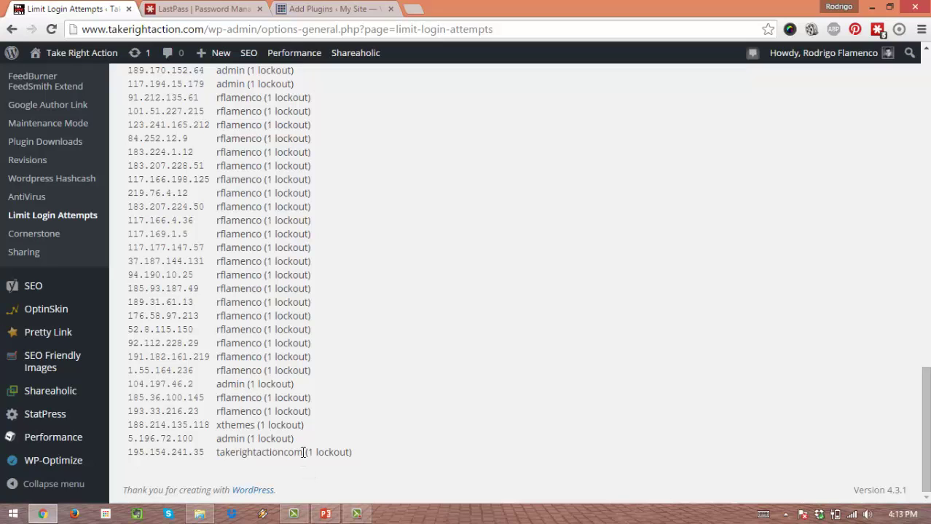
Step: Scroll back through the full lockout log, then switch to the LastPass browser tab
{"action": "scroll", "coordinate": [306, 290], "scroll_direction": "up", "scroll_amount": 5}
{"action": "scroll", "coordinate": [306, 290], "scroll_direction": "up", "scroll_amount": 8}
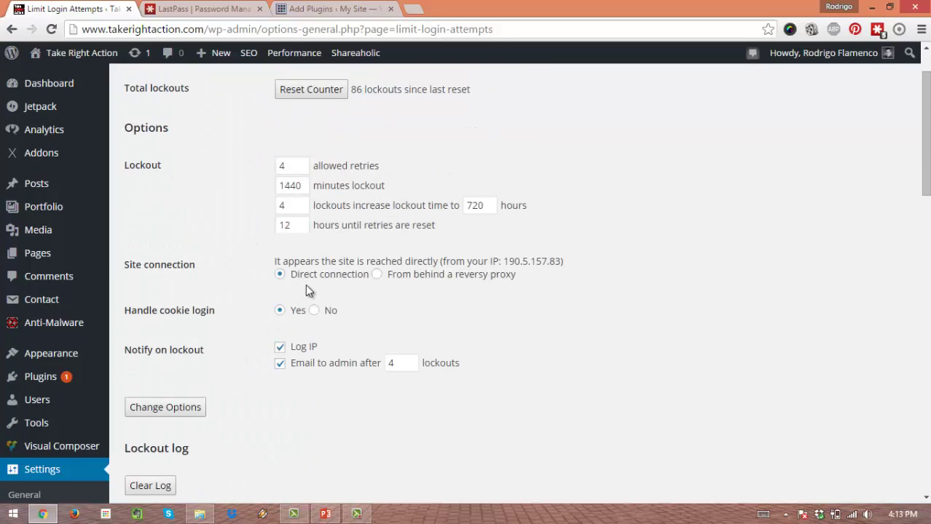
{"action": "scroll", "coordinate": [306, 287], "scroll_direction": "up", "scroll_amount": 1}
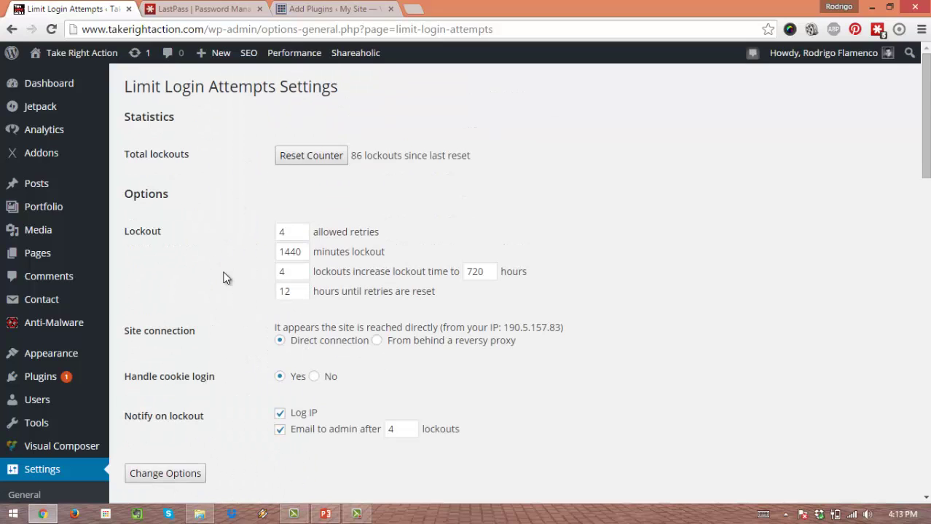
{"action": "scroll", "coordinate": [225, 276], "scroll_direction": "down", "scroll_amount": 15}
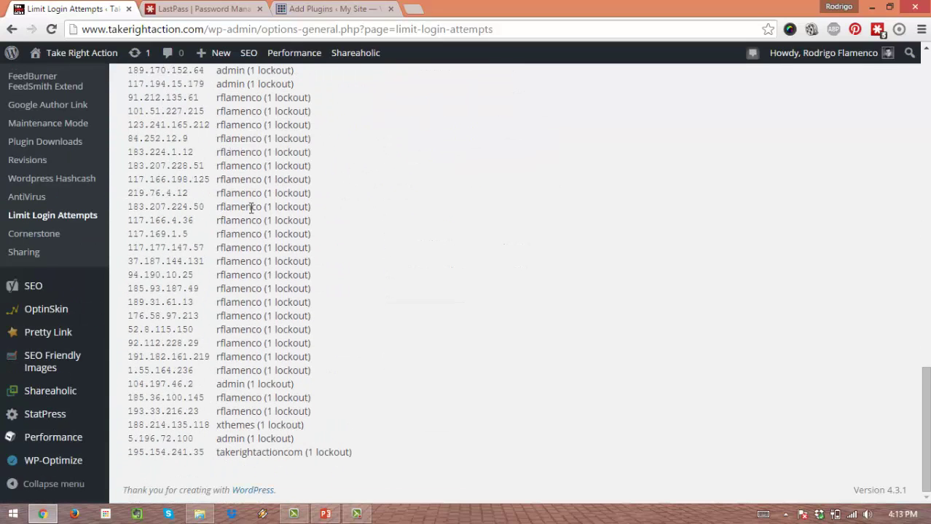
{"action": "scroll", "coordinate": [255, 288], "scroll_direction": "up", "scroll_amount": 12}
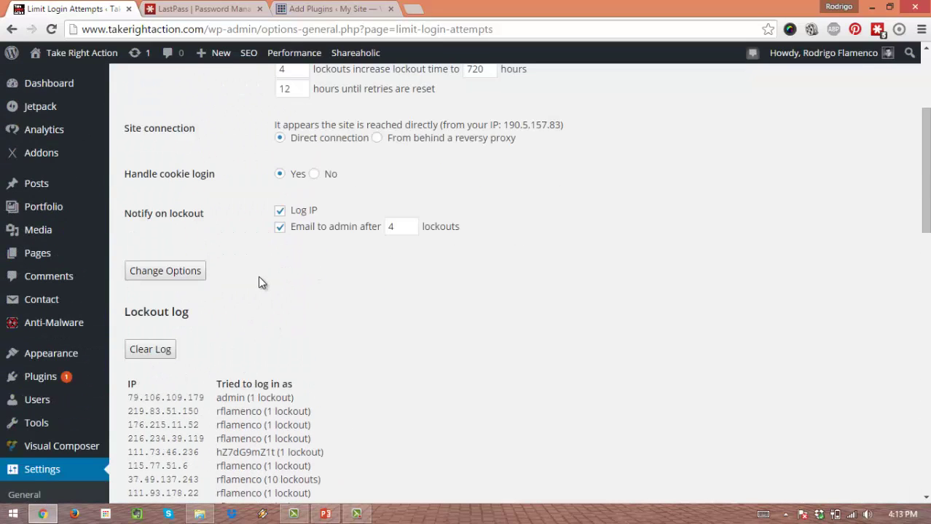
{"action": "scroll", "coordinate": [262, 283], "scroll_direction": "down", "scroll_amount": 12}
{"action": "scroll", "coordinate": [254, 310], "scroll_direction": "up", "scroll_amount": 5}
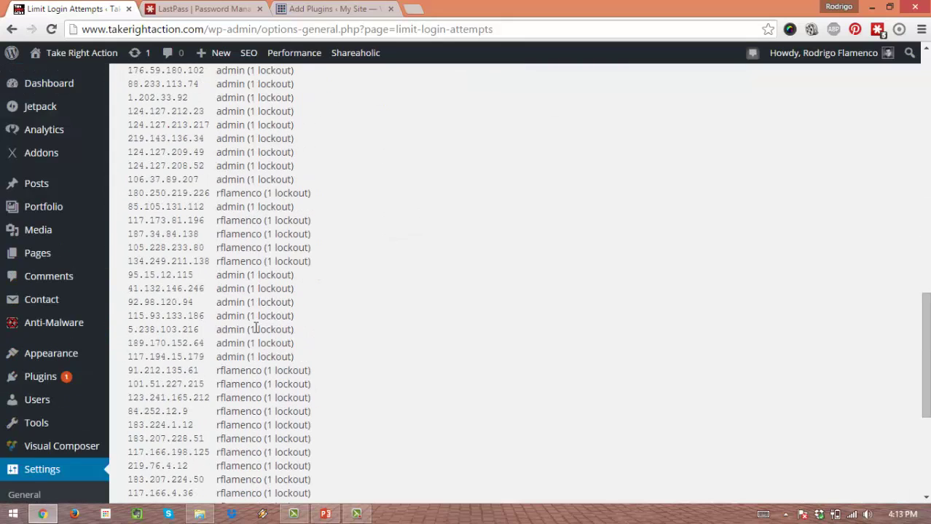
{"action": "scroll", "coordinate": [256, 329], "scroll_direction": "down", "scroll_amount": 6}
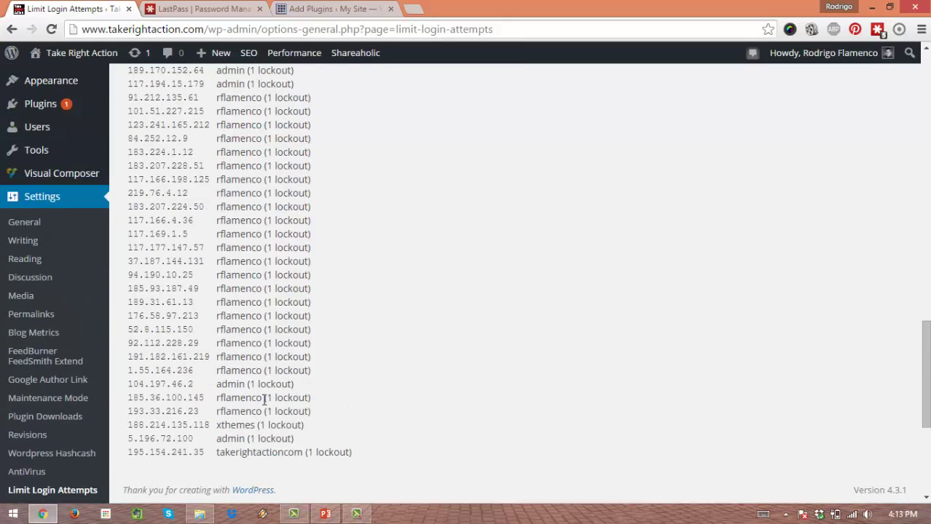
{"action": "scroll", "coordinate": [253, 419], "scroll_direction": "up", "scroll_amount": 15}
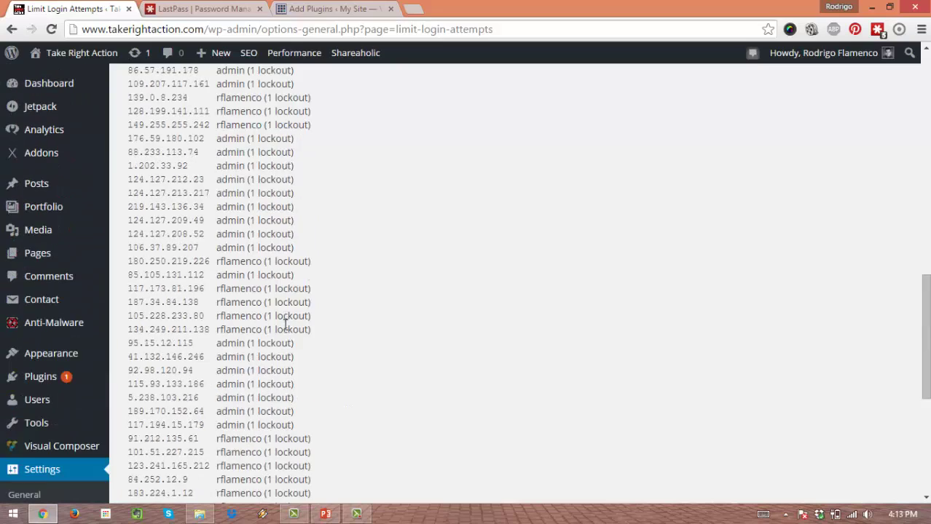
{"action": "scroll", "coordinate": [250, 254], "scroll_direction": "down", "scroll_amount": 8}
{"action": "scroll", "coordinate": [250, 255], "scroll_direction": "down", "scroll_amount": 6}
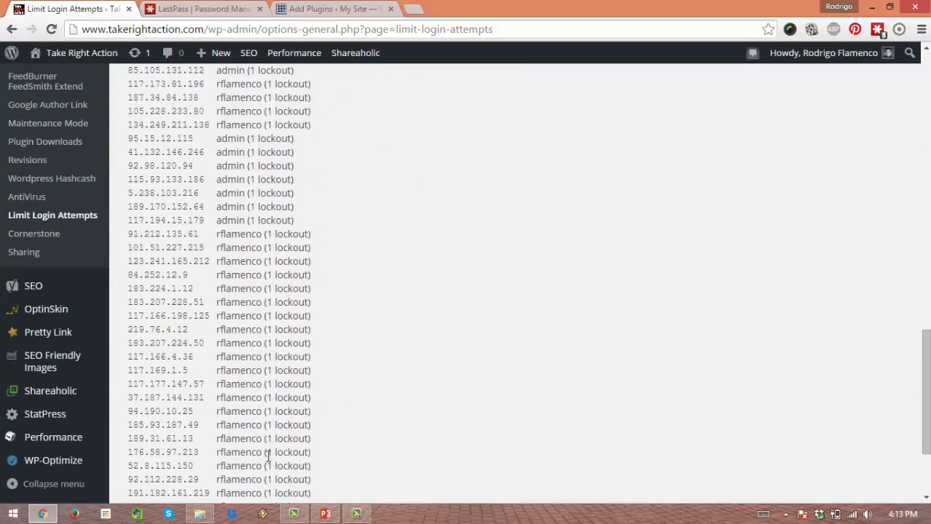
{"action": "scroll", "coordinate": [230, 295], "scroll_direction": "up", "scroll_amount": 15}
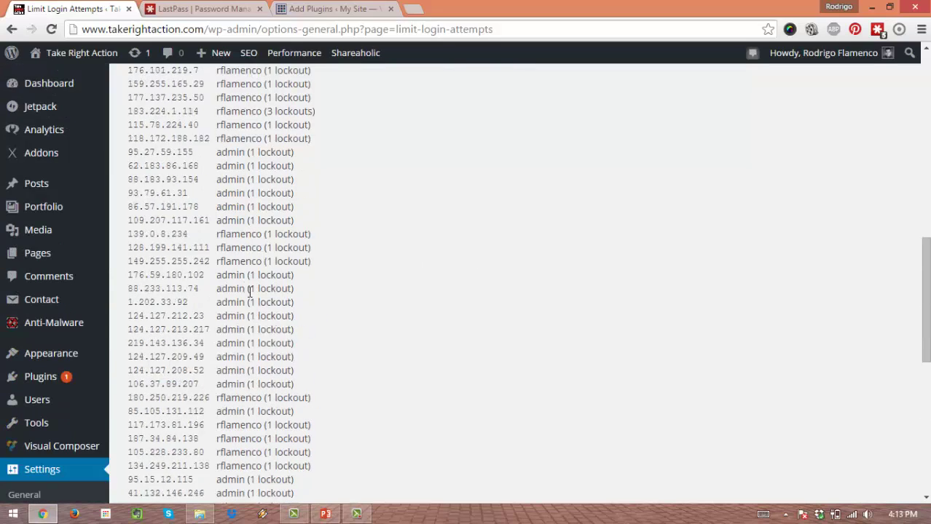
{"action": "left_click", "coordinate": [185, 7]}
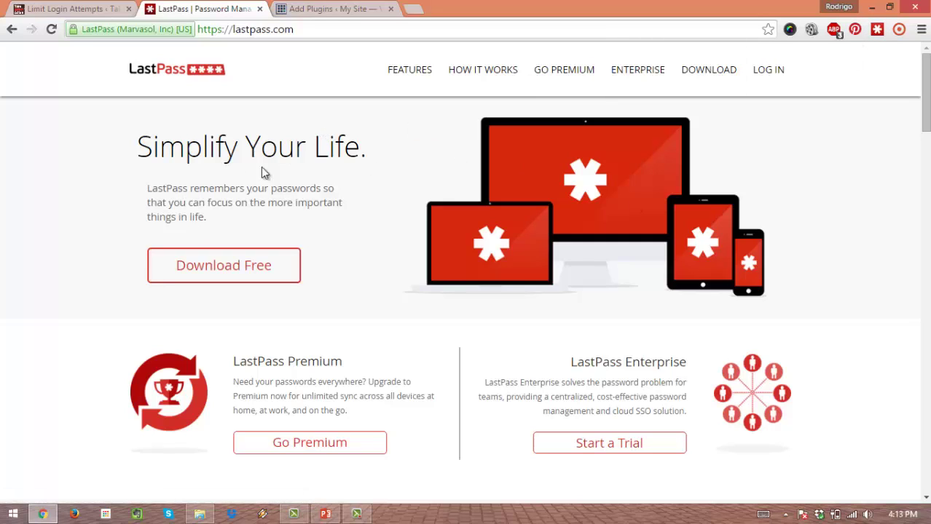
Step: Glance over the LastPass homepage, then switch to the WordPress Add Plugins tab with Ctrl+Tab
{"action": "scroll", "coordinate": [249, 212], "scroll_direction": "down", "scroll_amount": 4}
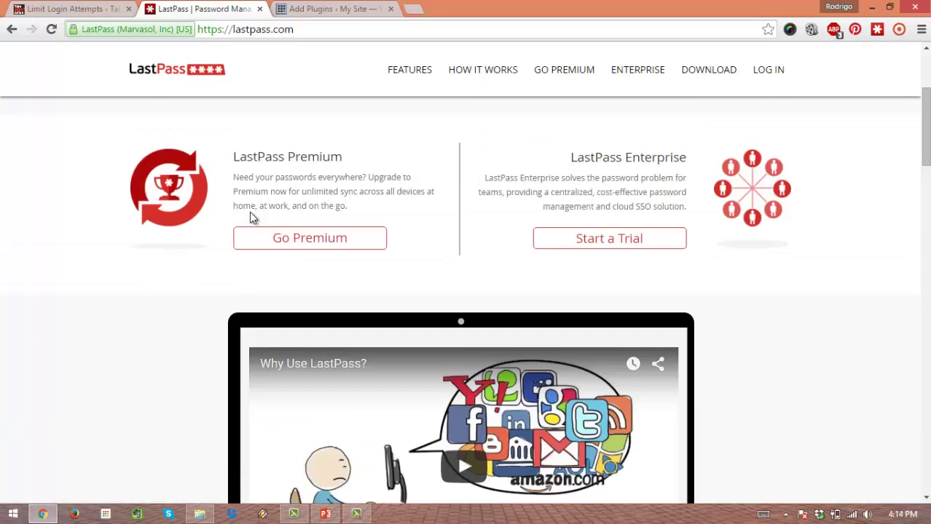
{"action": "scroll", "coordinate": [249, 212], "scroll_direction": "up", "scroll_amount": 4}
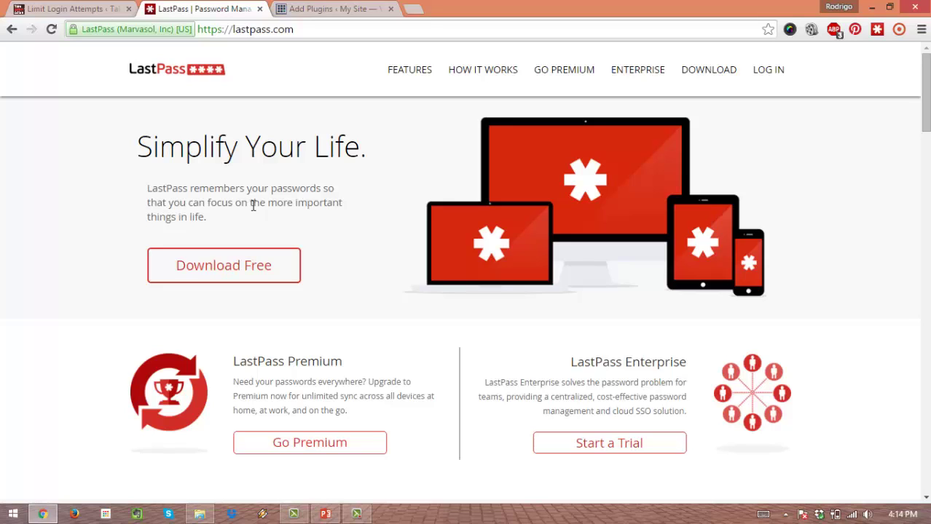
{"action": "key", "text": "ctrl+Tab"}
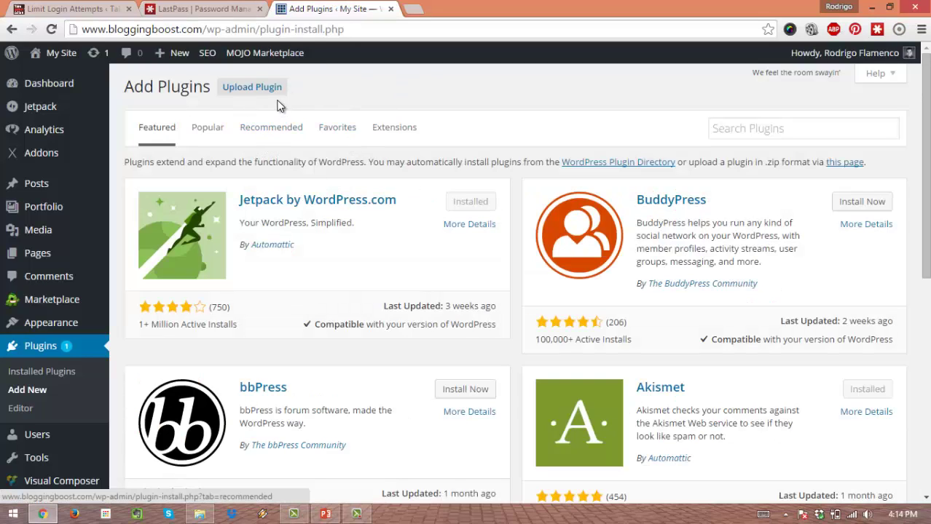
Step: Search 'anti malware', then install and activate Anti-Malware Security and Brute-Force Firewall
{"action": "left_click", "coordinate": [831, 132]}
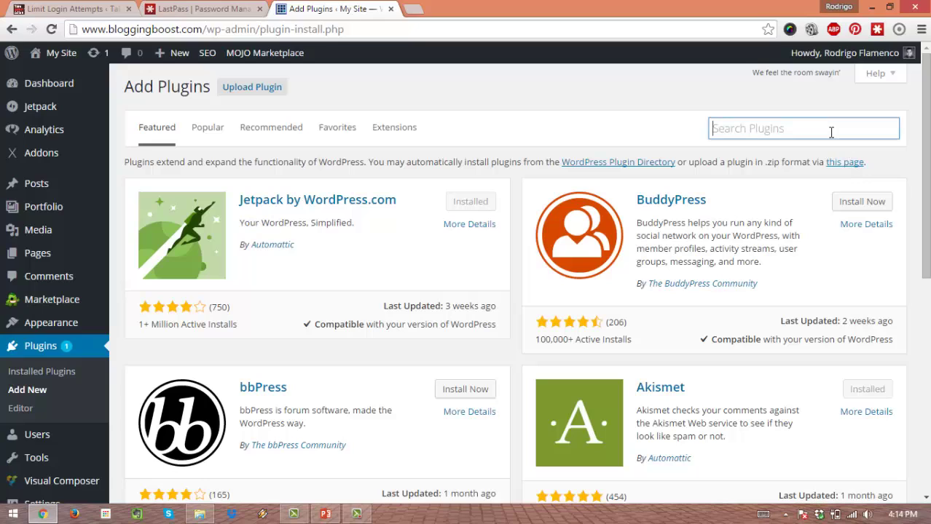
{"action": "type", "text": "anti"}
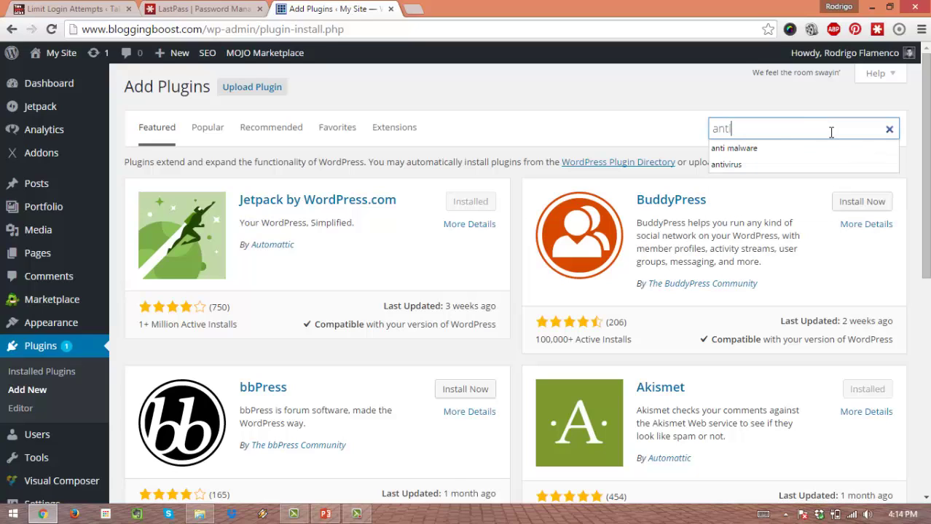
{"action": "key", "text": "Down"}
{"action": "key", "text": "Return"}
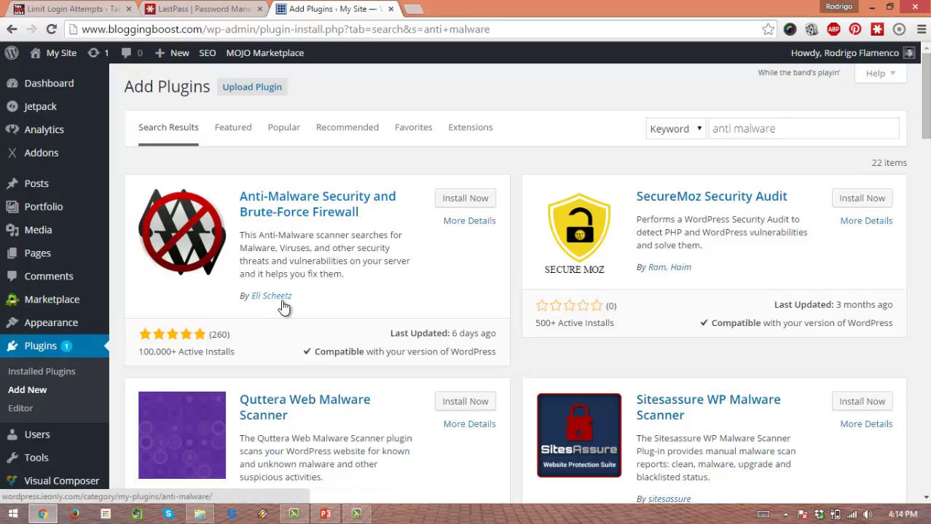
{"action": "left_click", "coordinate": [461, 205]}
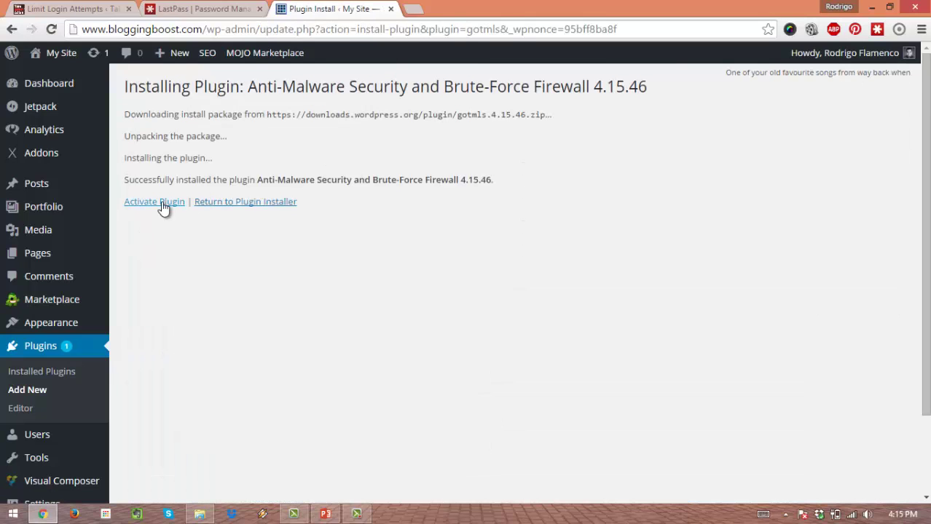
{"action": "left_click", "coordinate": [163, 205]}
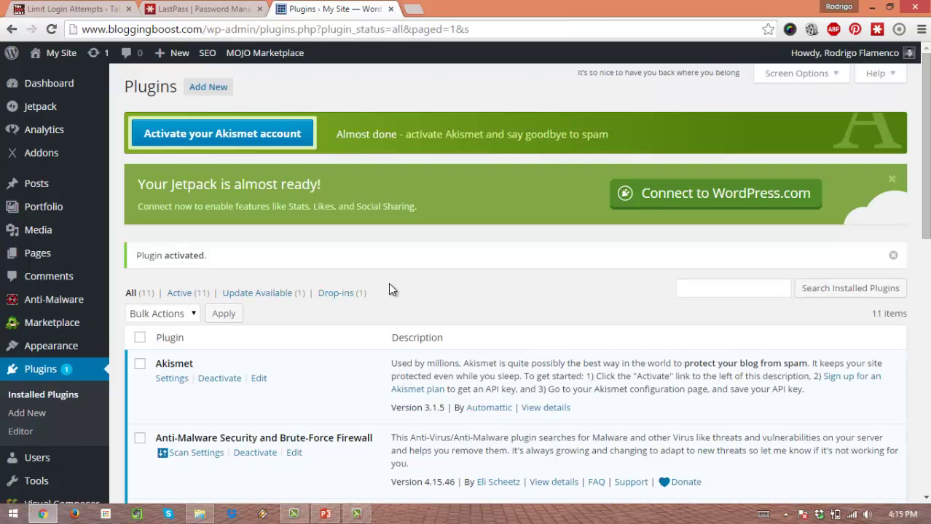
Step: Review the list of 11 active plugins and go to Add New plugins
{"action": "scroll", "coordinate": [409, 246], "scroll_direction": "down", "scroll_amount": 1}
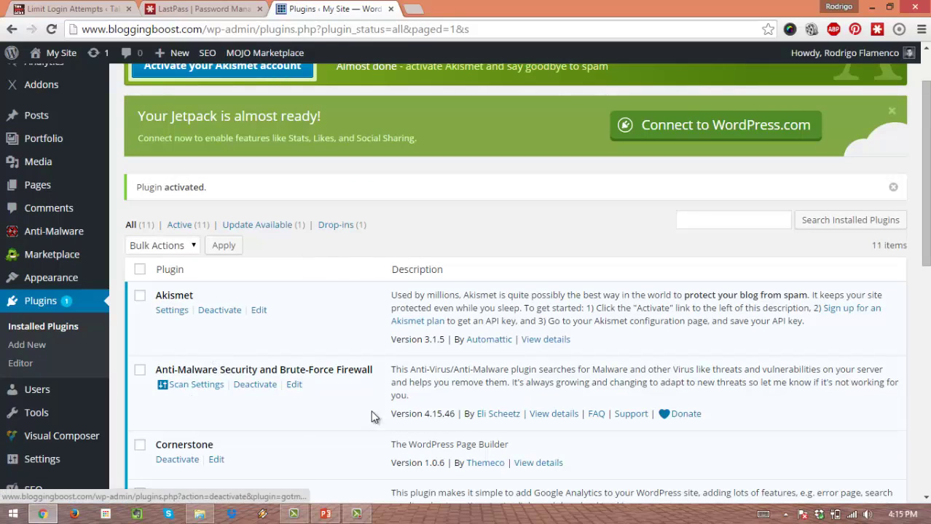
{"action": "scroll", "coordinate": [476, 316], "scroll_direction": "up", "scroll_amount": 1}
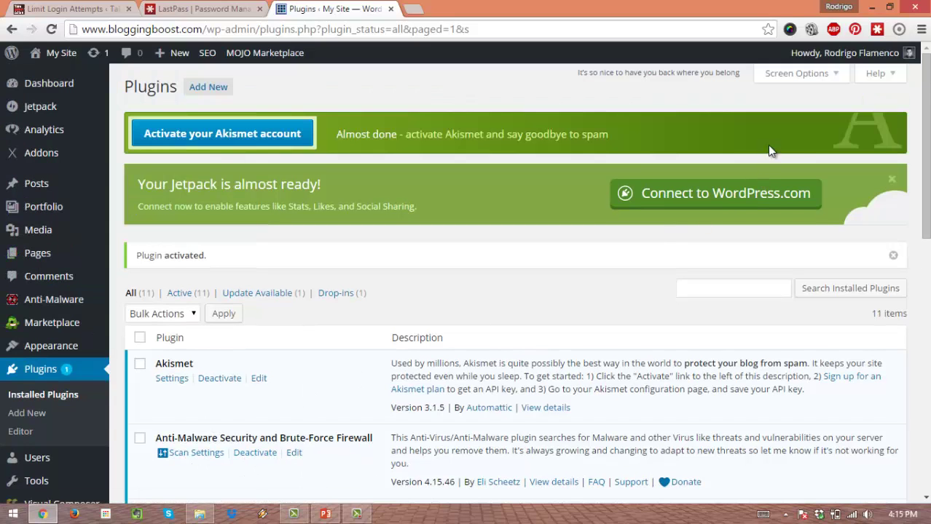
{"action": "left_click", "coordinate": [222, 93]}
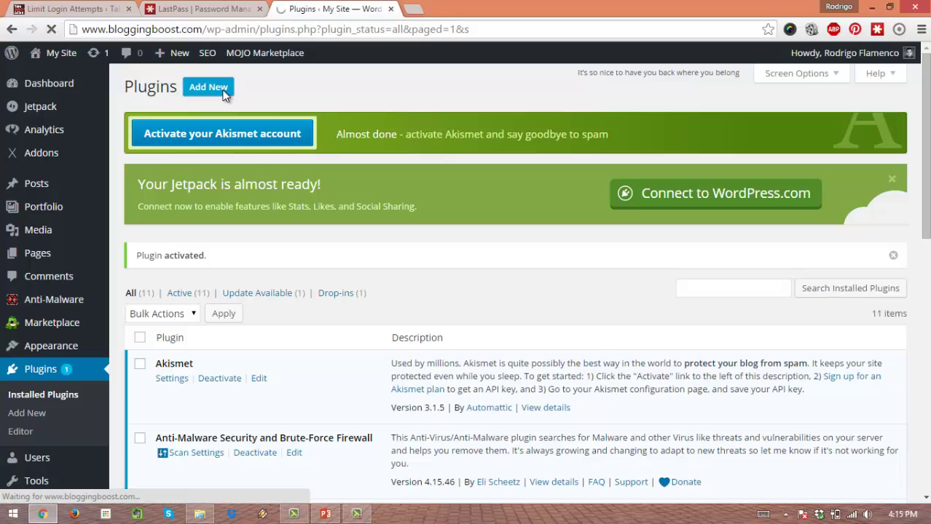
Step: Search 'antivirus', then install and activate the AntiVirus 1.3.9 plugin
{"action": "left_click", "coordinate": [805, 125]}
{"action": "type", "text": "antivirus"}
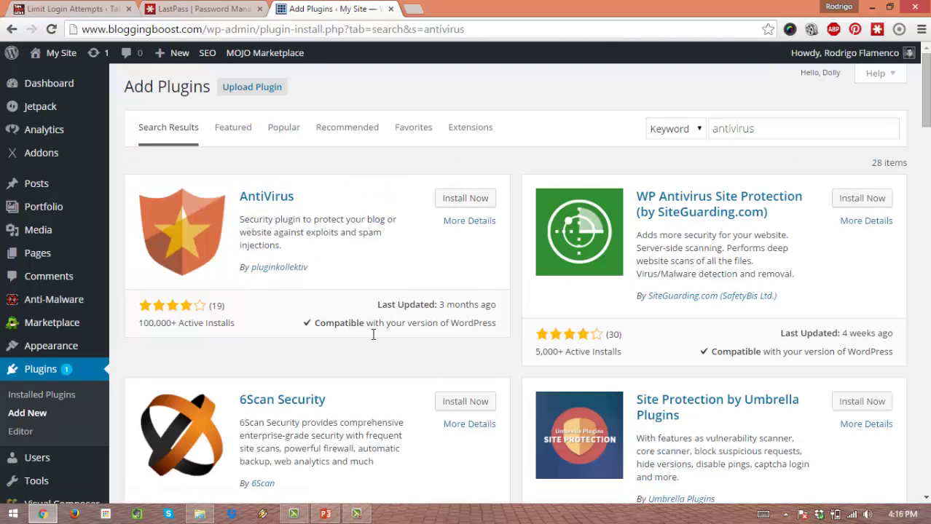
{"action": "left_click", "coordinate": [481, 199]}
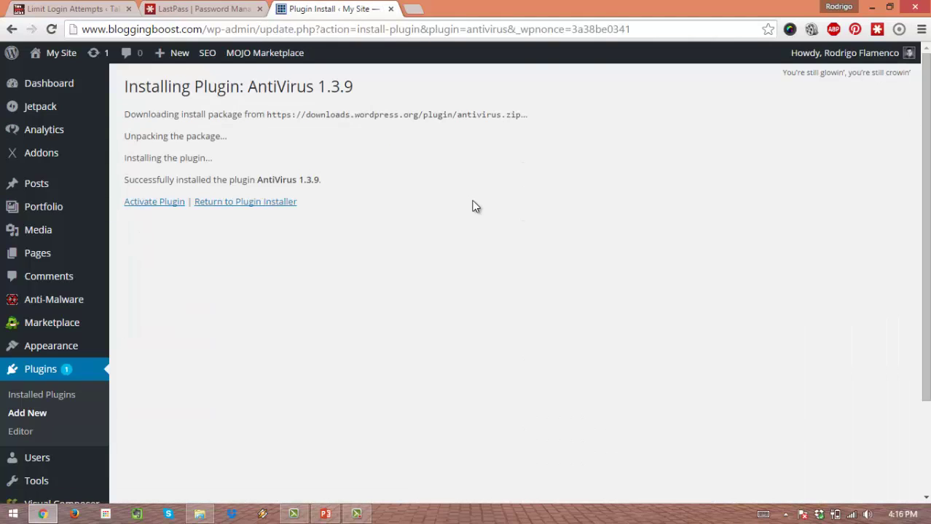
{"action": "left_click", "coordinate": [172, 201]}
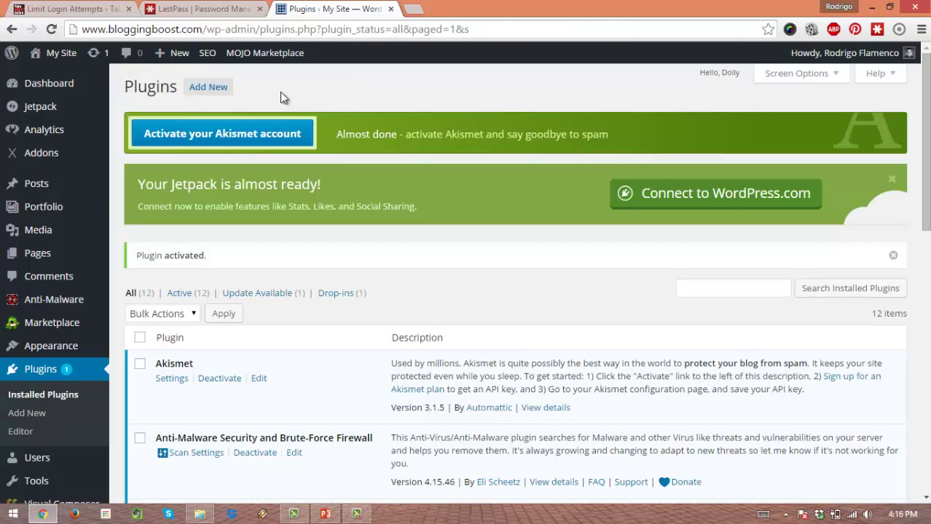
{"action": "left_click", "coordinate": [222, 88]}
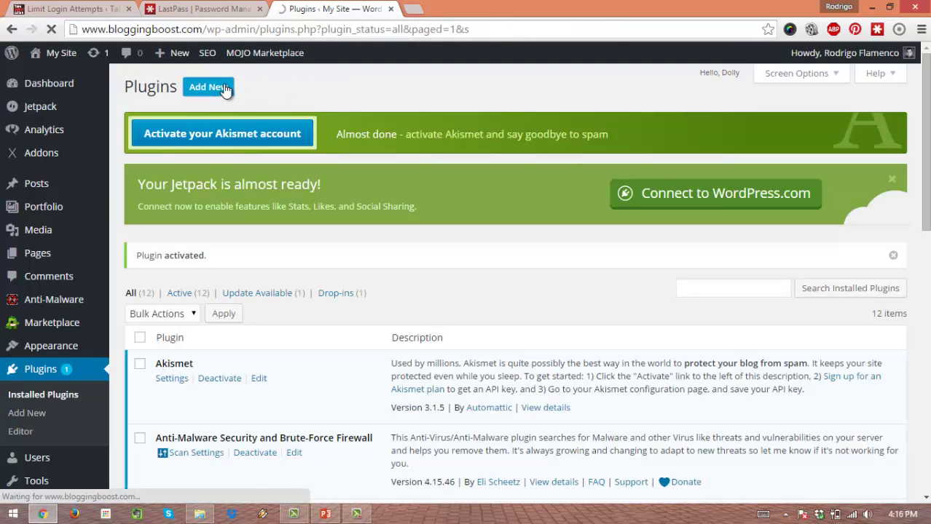
Step: Search 'limit login attempts', then install and activate Limit Login Attempts 1.7.1
{"action": "left_click", "coordinate": [815, 128]}
{"action": "type", "text": "l"}
{"action": "key", "text": "Down"}
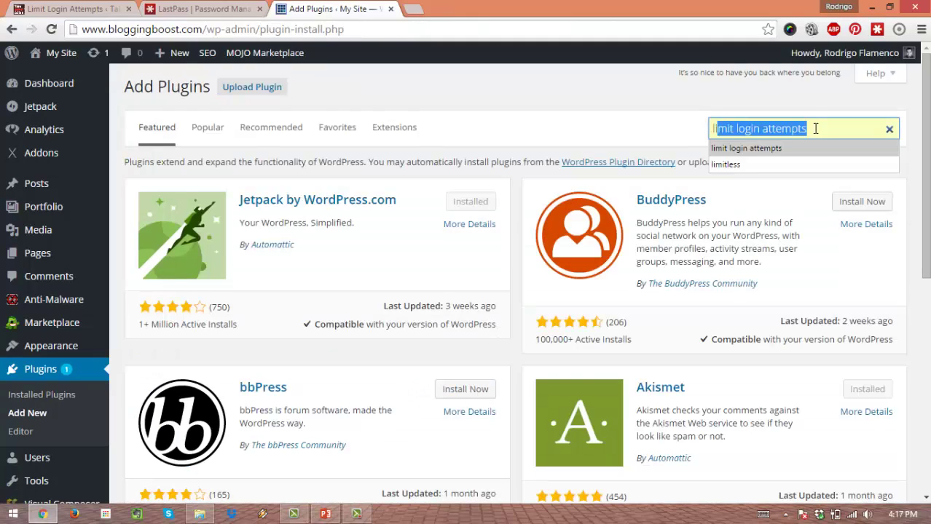
{"action": "key", "text": "Return"}
{"action": "key", "text": "Return"}
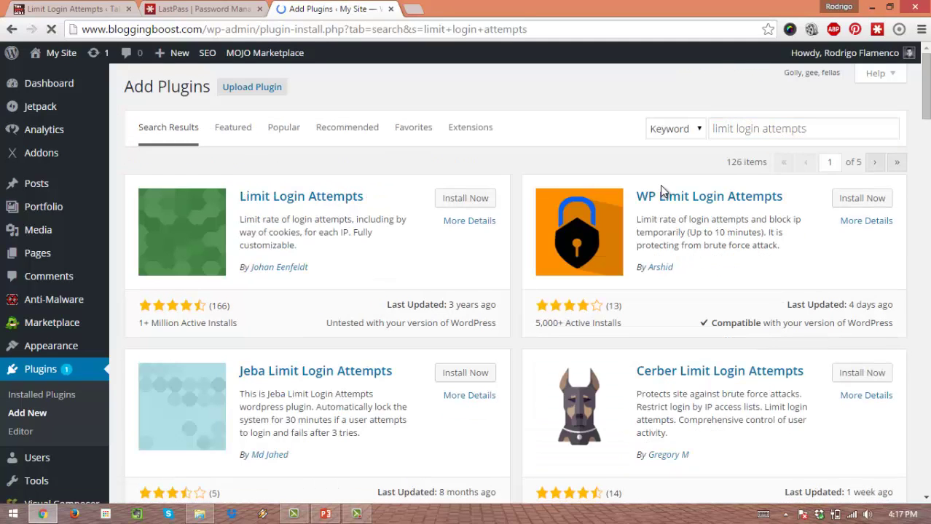
{"action": "left_click", "coordinate": [465, 199]}
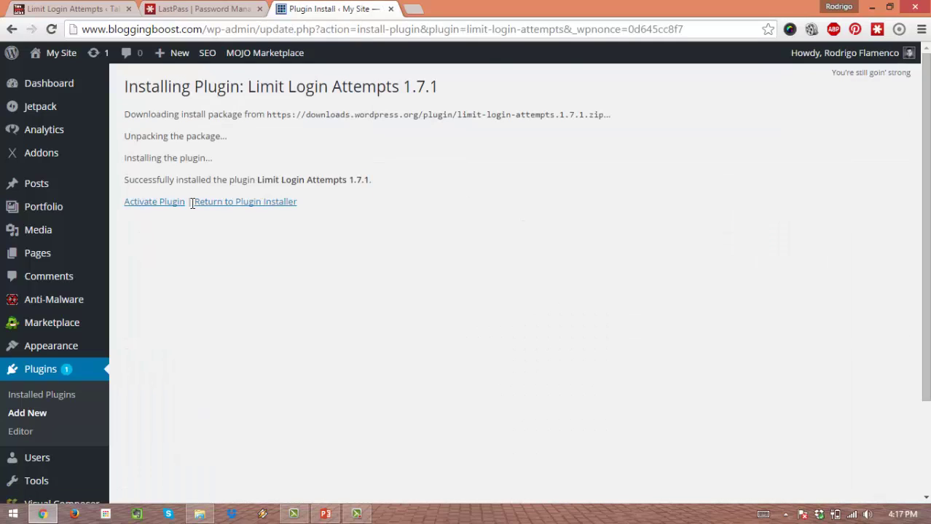
{"action": "left_click", "coordinate": [169, 206]}
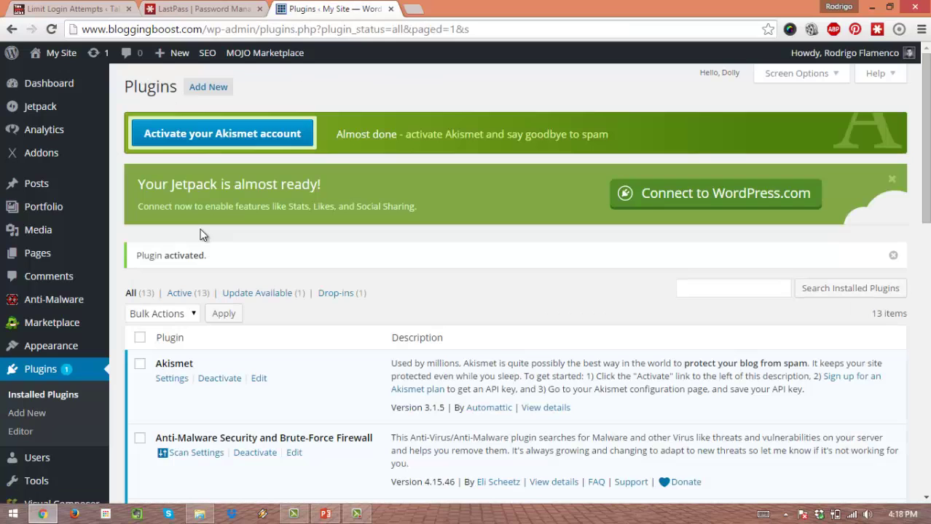
Step: Open the Limit Login Attempts settings page from the Settings menu
{"action": "scroll", "coordinate": [144, 244], "scroll_direction": "down", "scroll_amount": 5}
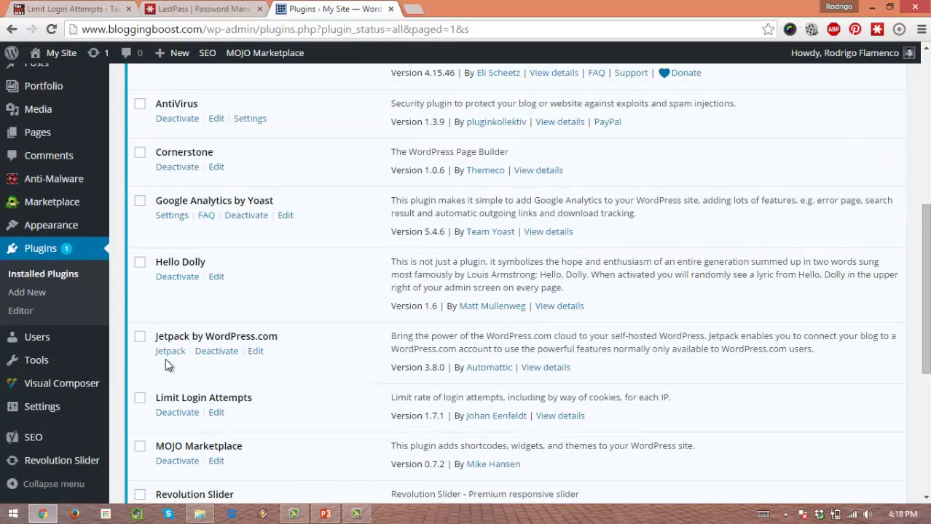
{"action": "mouse_move", "coordinate": [58, 407]}
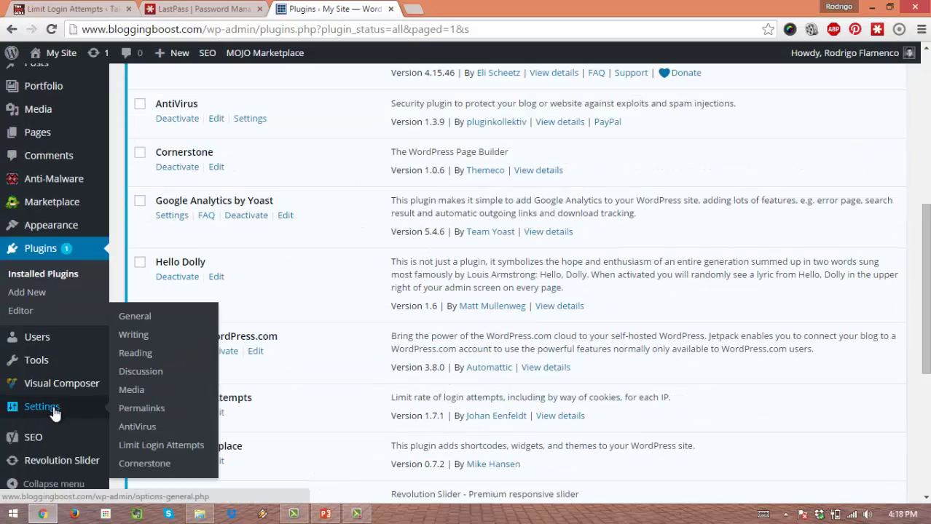
{"action": "left_click", "coordinate": [146, 447]}
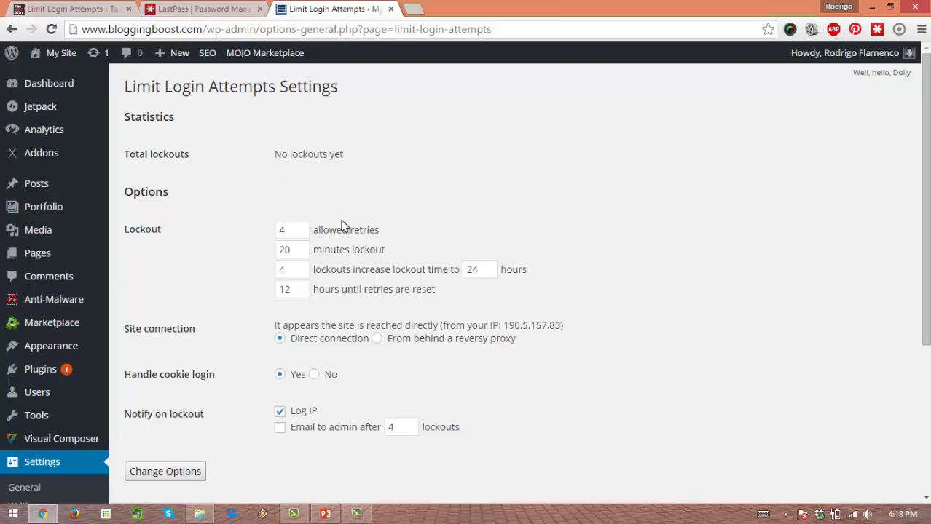
Step: Enable Email to admin and set the lockout duration to 1440 minutes
{"action": "left_click", "coordinate": [280, 431]}
{"action": "double_click", "coordinate": [300, 250]}
{"action": "type", "text": "1"}
{"action": "left_click", "coordinate": [295, 267]}
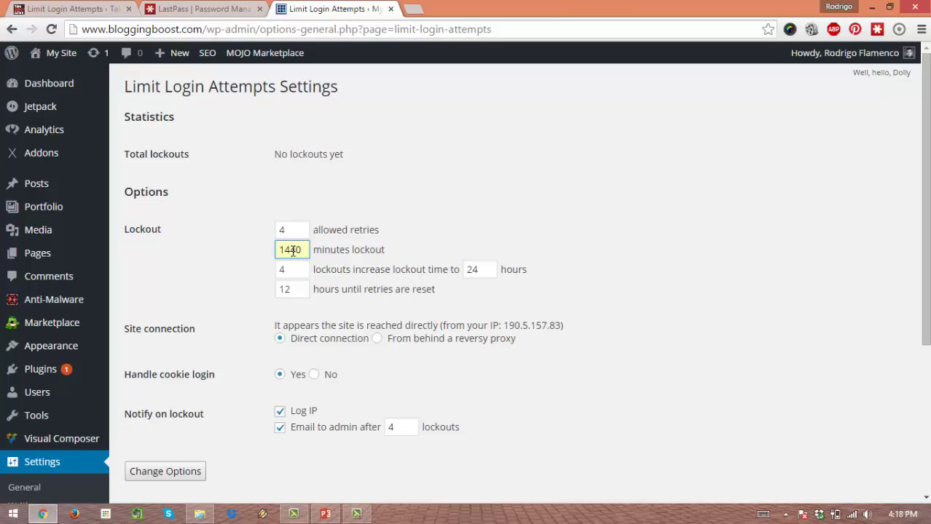
{"action": "double_click", "coordinate": [276, 249]}
{"action": "left_click", "coordinate": [237, 271]}
Step: Set allowed retries to 3 and double-check the retries and 1440-minute values
{"action": "double_click", "coordinate": [297, 230]}
{"action": "type", "text": "3"}
{"action": "left_click", "coordinate": [349, 189]}
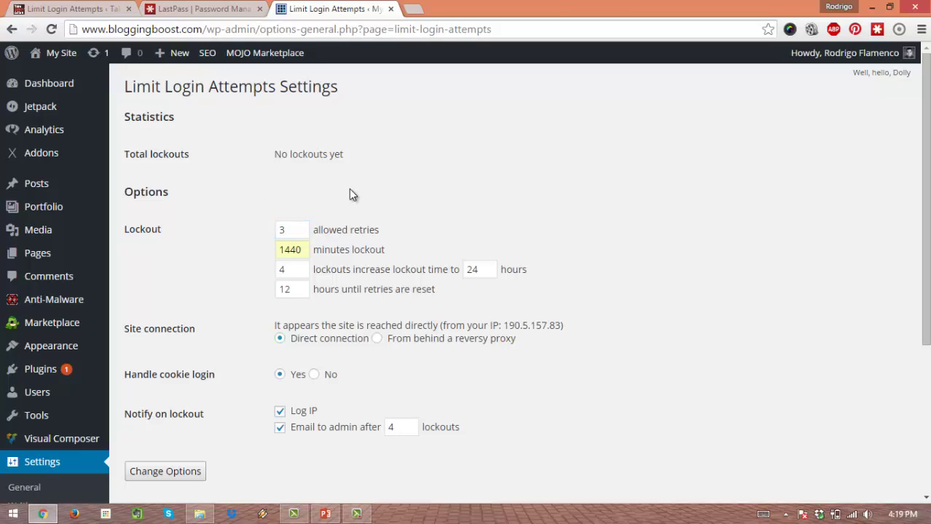
{"action": "double_click", "coordinate": [298, 230]}
{"action": "left_click", "coordinate": [252, 216]}
{"action": "double_click", "coordinate": [291, 249]}
{"action": "left_click", "coordinate": [220, 253]}
{"action": "double_click", "coordinate": [280, 228]}
{"action": "left_click", "coordinate": [234, 233]}
{"action": "left_click_drag", "start_coordinate": [303, 249], "coordinate": [232, 274]}
{"action": "left_click", "coordinate": [232, 270]}
Step: Set the extended lockout to 720 hours after 3 lockouts
{"action": "left_click_drag", "start_coordinate": [485, 270], "coordinate": [378, 261]}
{"action": "type", "text": "7"}
{"action": "left_click", "coordinate": [480, 289]}
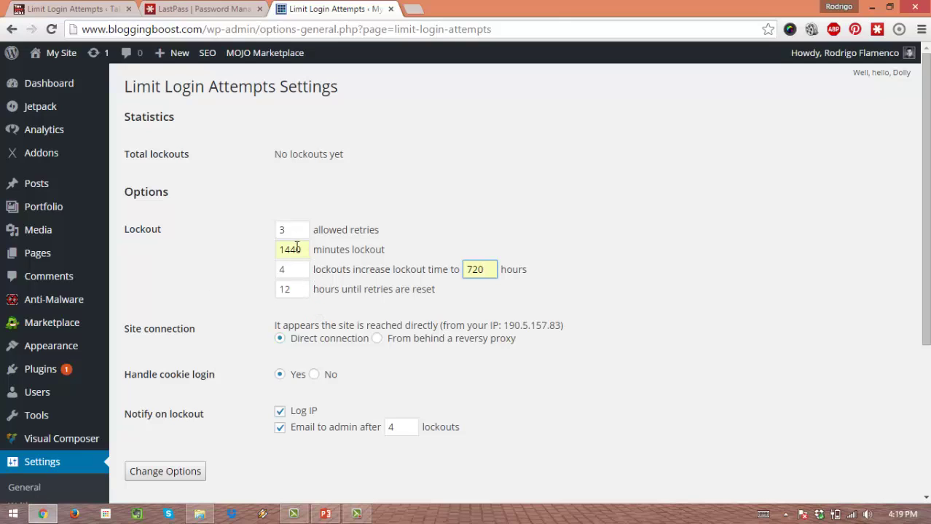
{"action": "key", "text": "shift+Tab"}
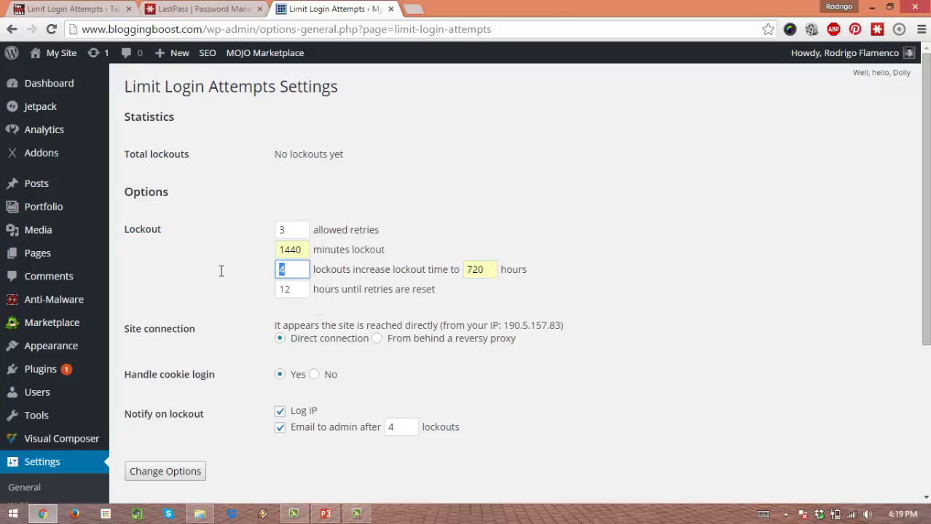
{"action": "type", "text": "3"}
{"action": "double_click", "coordinate": [498, 267]}
{"action": "left_click", "coordinate": [508, 226]}
Step: Save the Limit Login Attempts options with Change Options and check the confirmation
{"action": "scroll", "coordinate": [388, 318], "scroll_direction": "down", "scroll_amount": 3}
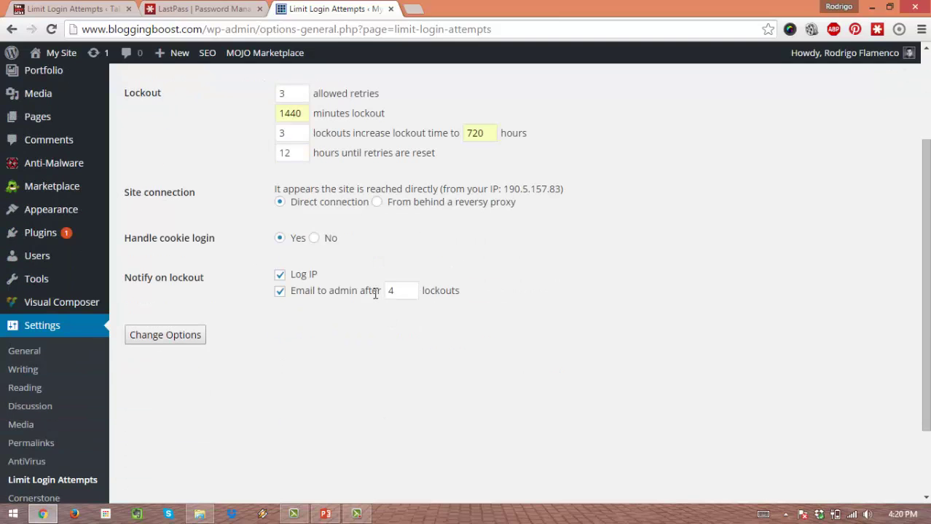
{"action": "scroll", "coordinate": [316, 249], "scroll_direction": "up", "scroll_amount": 3}
{"action": "left_click", "coordinate": [197, 472]}
{"action": "scroll", "coordinate": [408, 355], "scroll_direction": "down", "scroll_amount": 5}
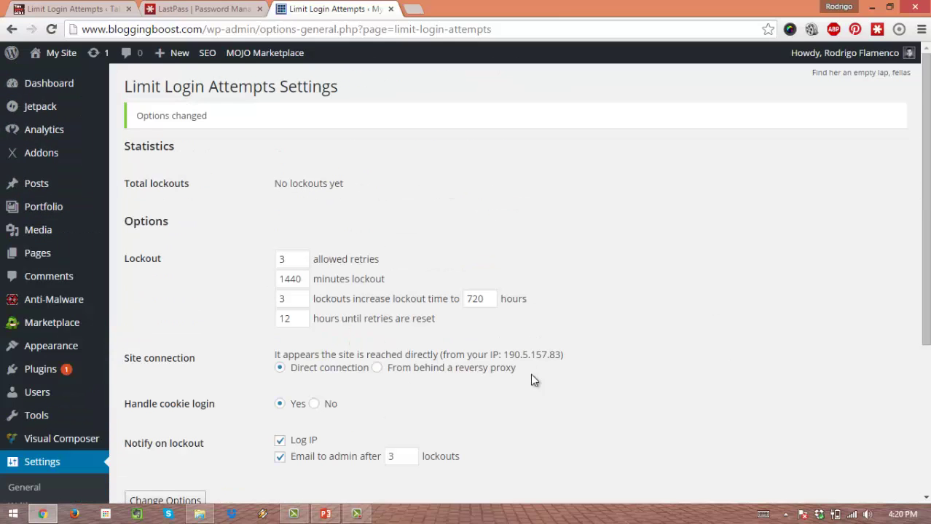
{"action": "scroll", "coordinate": [597, 406], "scroll_direction": "down", "scroll_amount": 5}
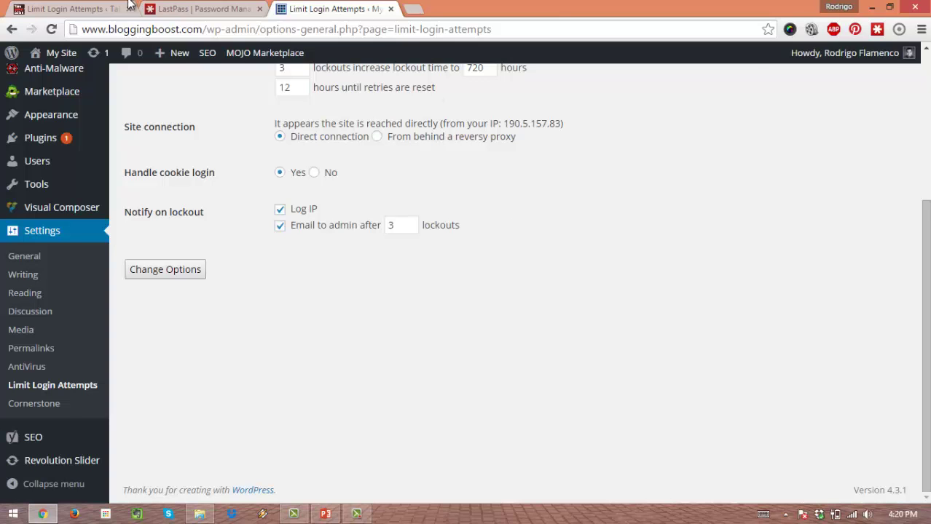
{"action": "left_click", "coordinate": [73, 9]}
{"action": "scroll", "coordinate": [304, 178], "scroll_direction": "down", "scroll_amount": 4}
{"action": "scroll", "coordinate": [304, 185], "scroll_direction": "down", "scroll_amount": 5}
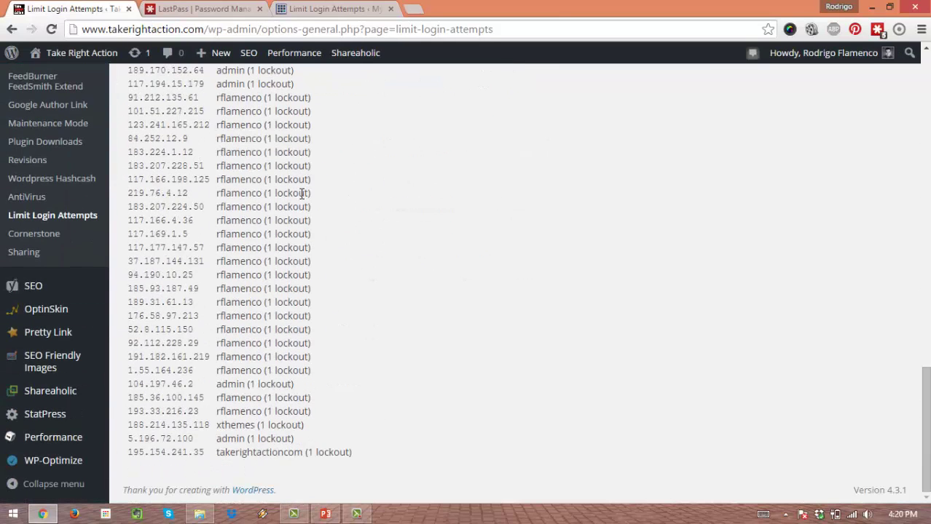
{"action": "scroll", "coordinate": [305, 190], "scroll_direction": "up", "scroll_amount": 20}
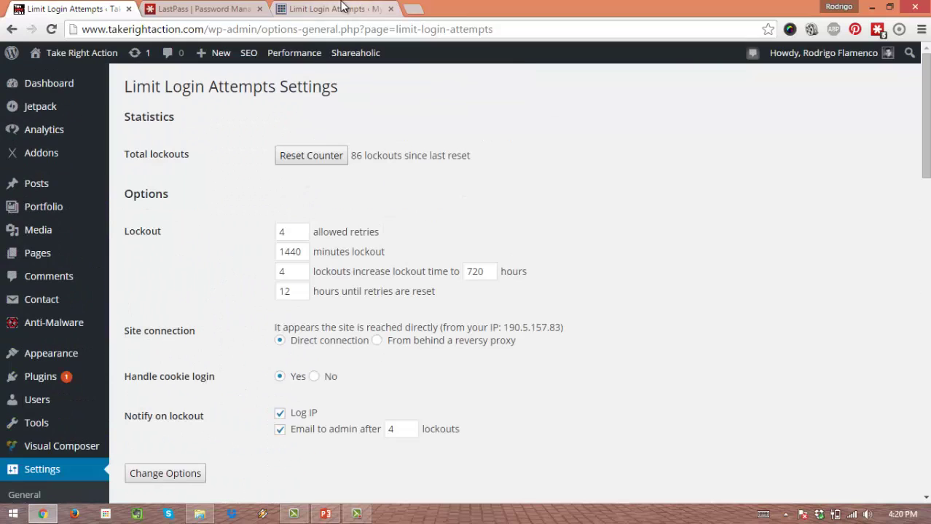
{"action": "left_click", "coordinate": [340, 8]}
{"action": "left_click", "coordinate": [48, 7]}
{"action": "left_click_drag", "start_coordinate": [454, 176], "coordinate": [377, 155]}
{"action": "left_click", "coordinate": [368, 170]}
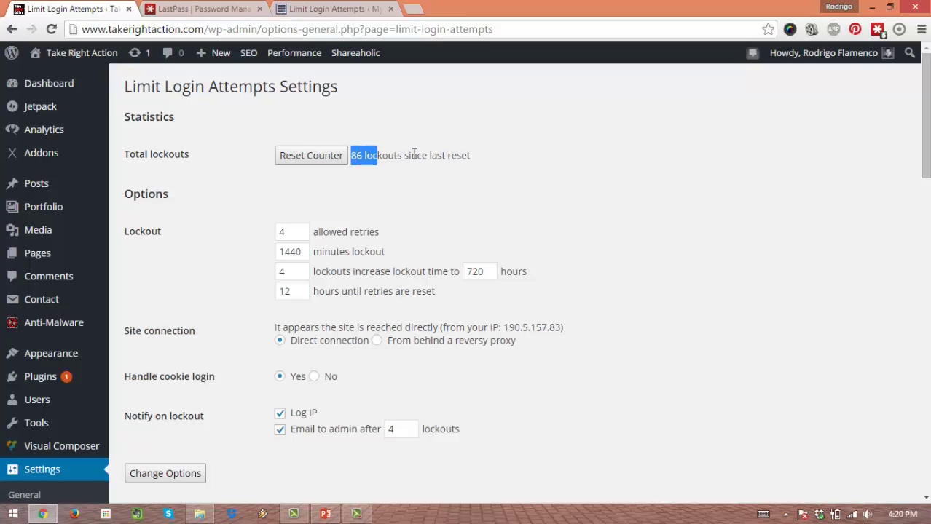
{"action": "left_click", "coordinate": [413, 154]}
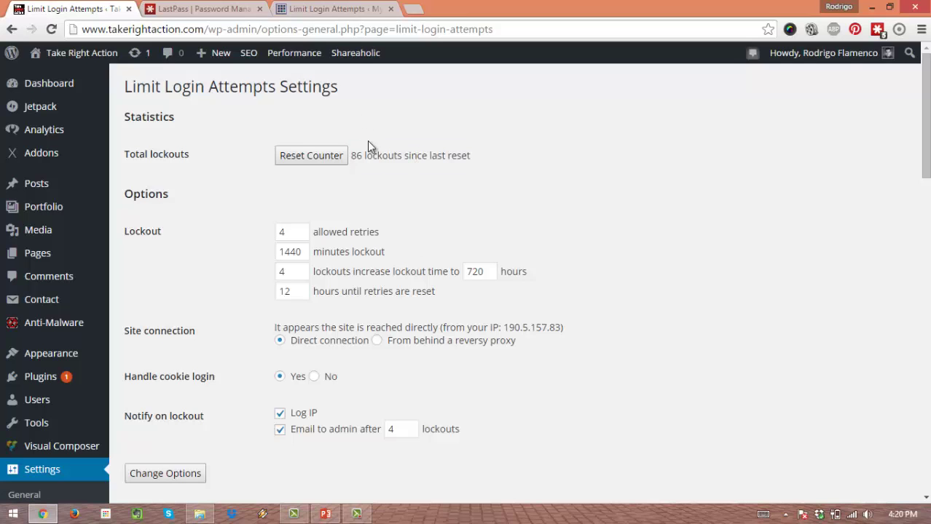
{"action": "left_click", "coordinate": [325, 7]}
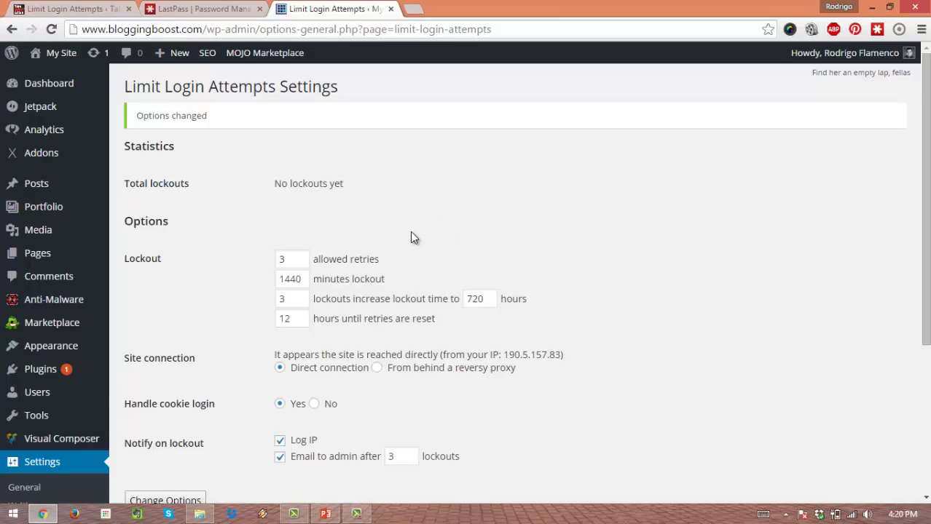
Step: Open the Add New User form from the Users menu
{"action": "scroll", "coordinate": [396, 242], "scroll_direction": "down", "scroll_amount": 3}
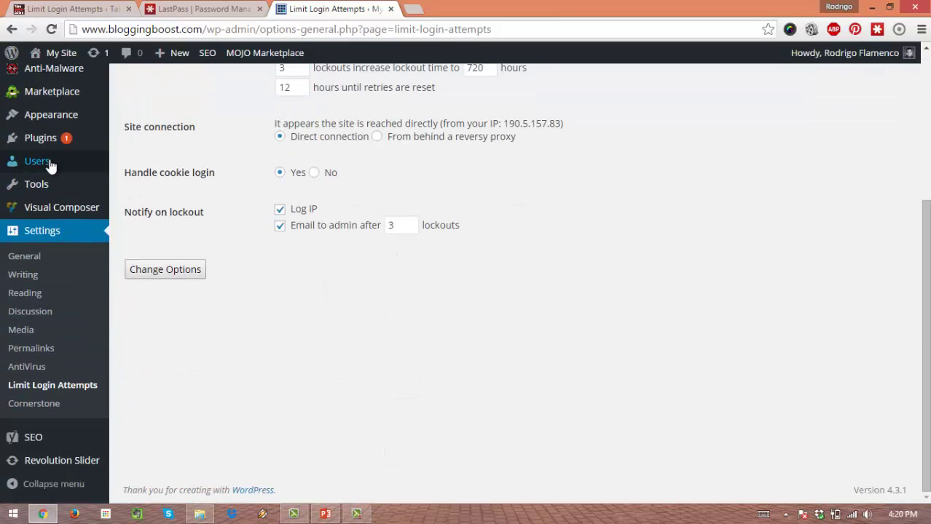
{"action": "mouse_move", "coordinate": [22, 163]}
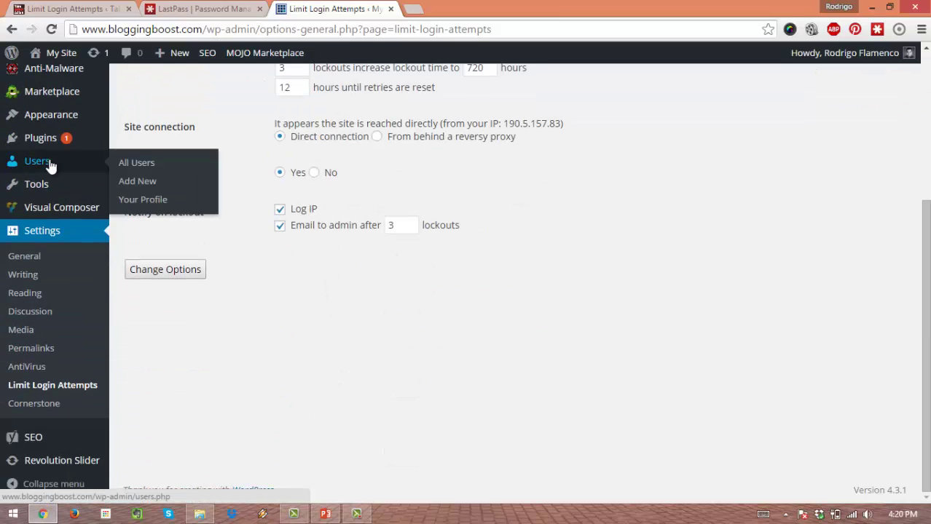
{"action": "left_click", "coordinate": [145, 182]}
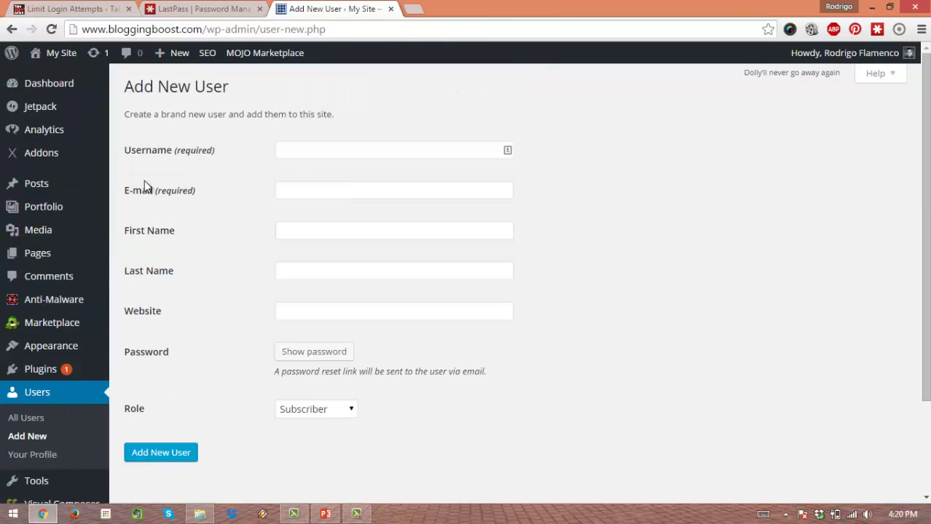
Step: Enter the new user's username, correcting its trailing digits
{"action": "left_click", "coordinate": [302, 150]}
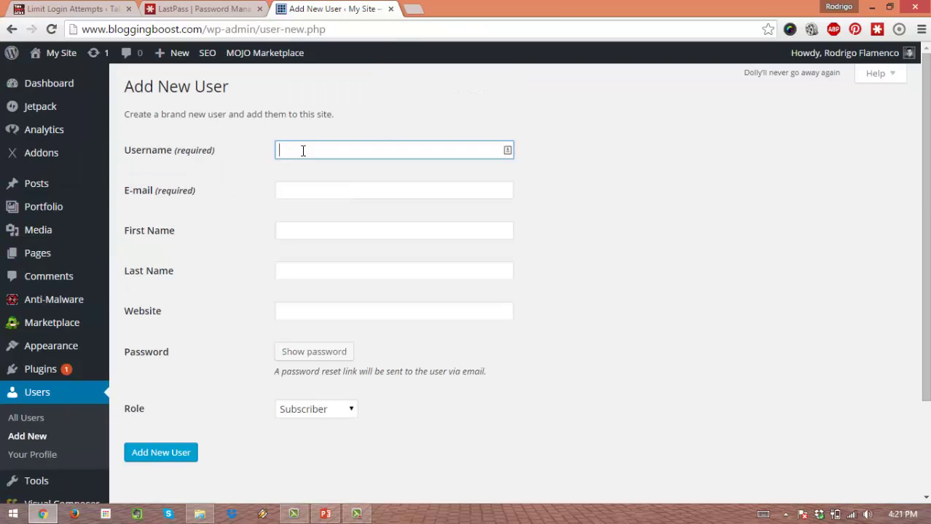
{"action": "type", "text": "Krazy1985"}
{"action": "left_click_drag", "start_coordinate": [338, 150], "coordinate": [270, 152]}
{"action": "left_click", "coordinate": [249, 223]}
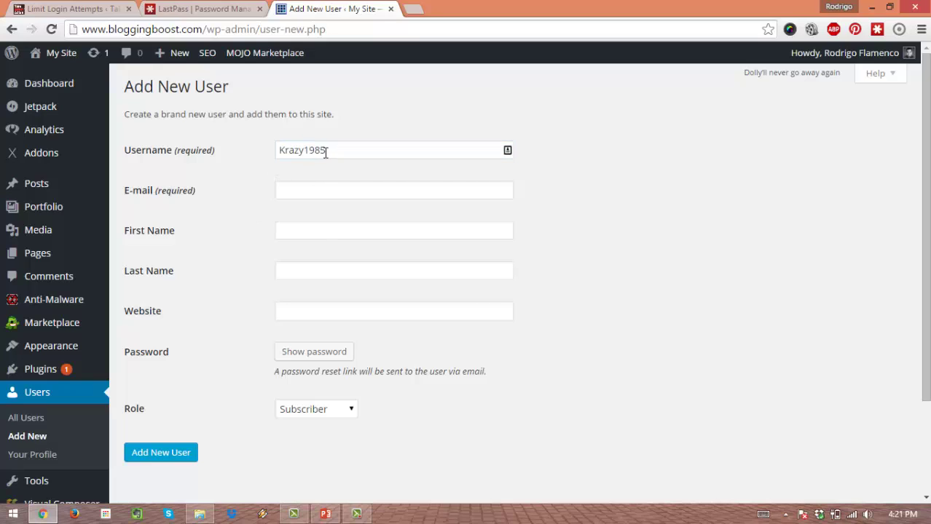
{"action": "left_click_drag", "start_coordinate": [346, 150], "coordinate": [241, 150]}
{"action": "left_click", "coordinate": [220, 200]}
{"action": "left_click", "coordinate": [293, 150]}
{"action": "key", "text": "BackSpace"}
{"action": "key", "text": "BackSpace"}
{"action": "key", "text": "BackSpace"}
{"action": "key", "text": "BackSpace"}
{"action": "key", "text": "BackSpace"}
{"action": "type", "text": "y"}
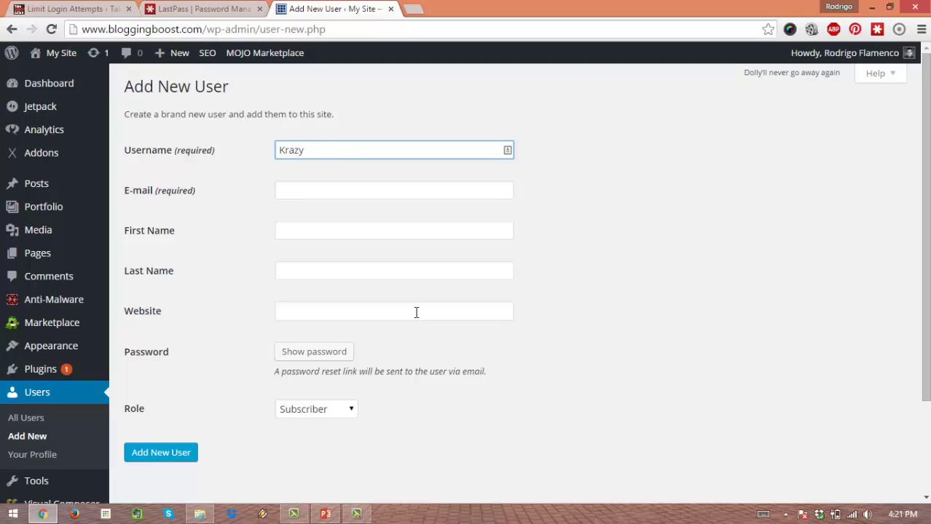
{"action": "type", "text": "7890"}
{"action": "left_click", "coordinate": [392, 204]}
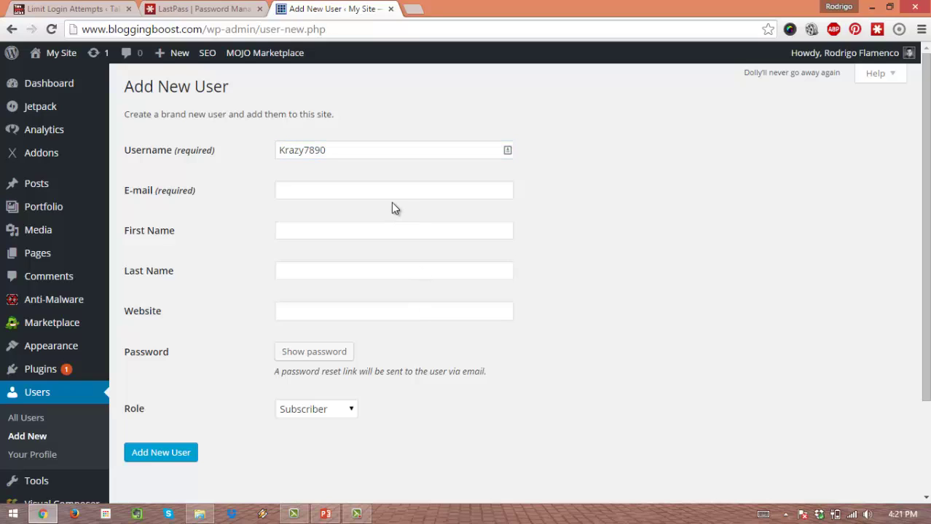
Step: Fill in the new user's e-mail address, fixing a typo
{"action": "left_click", "coordinate": [347, 194]}
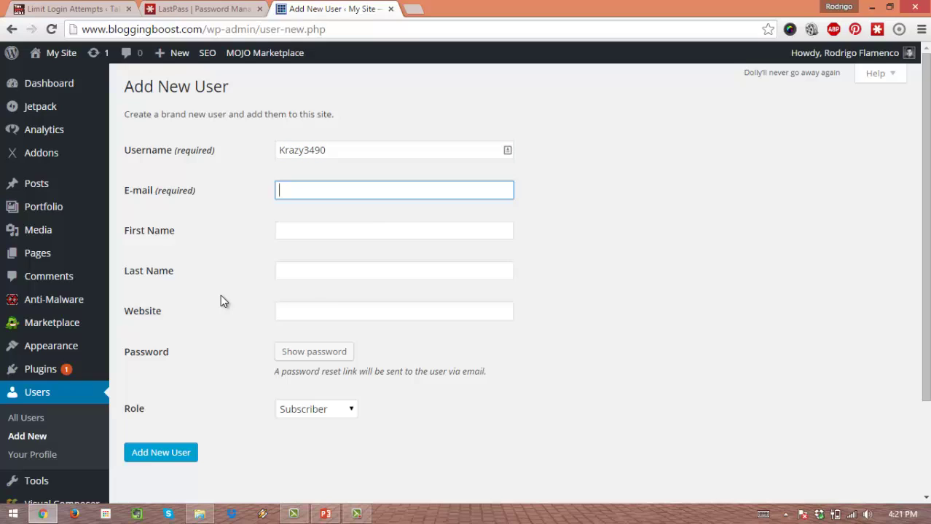
Step: Enter the user's first name and last name, and paste the website URL
{"action": "key", "text": "Tab"}
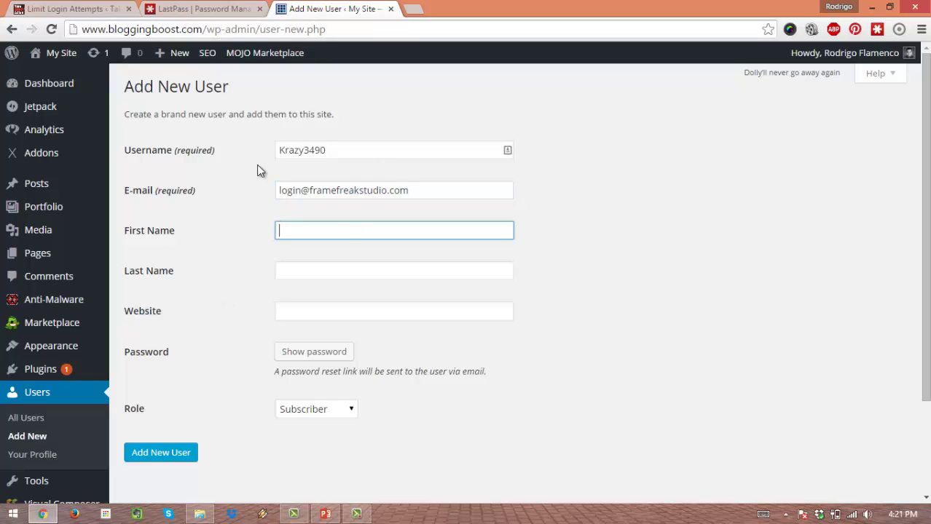
{"action": "key", "text": "Tab"}
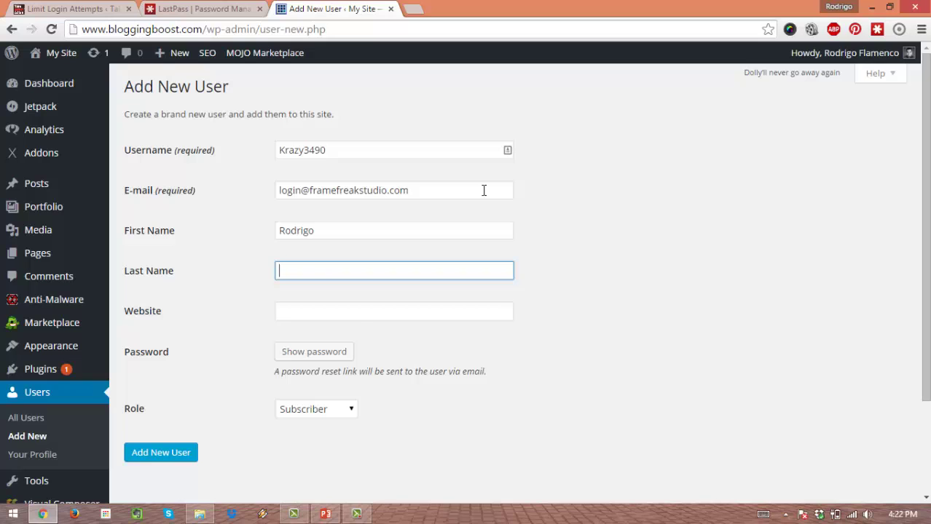
{"action": "key", "text": "Tab"}
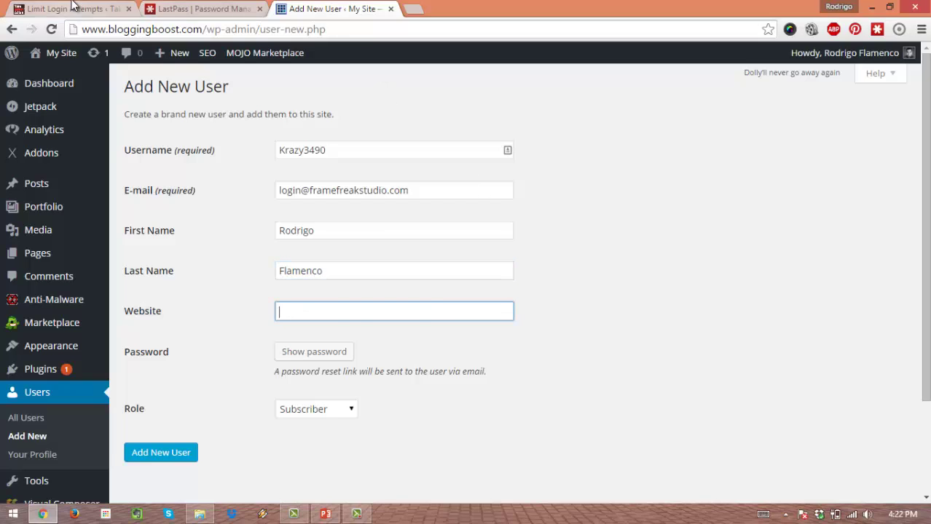
{"action": "key", "text": "ctrl+v"}
Step: Reveal and select WordPress's Strong generated password, then bring up the LastPass generator
{"action": "left_click", "coordinate": [301, 351]}
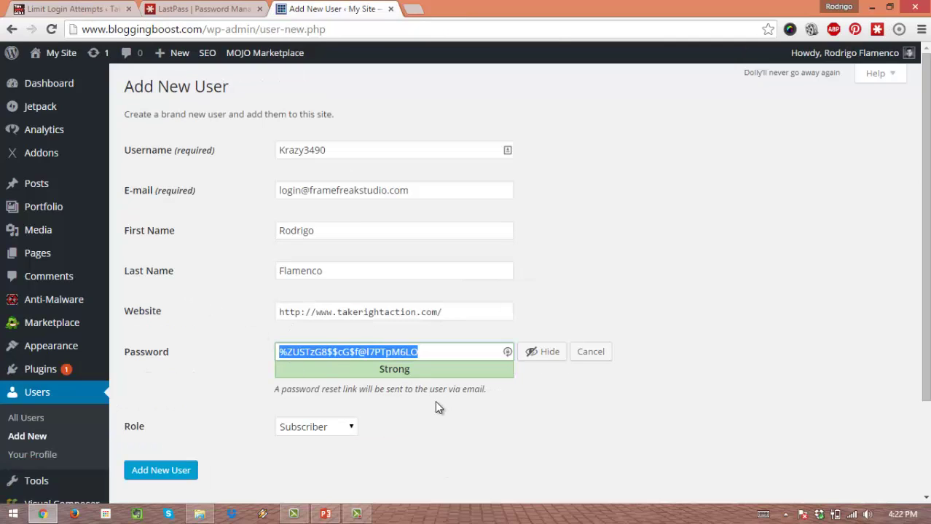
{"action": "left_click", "coordinate": [334, 354]}
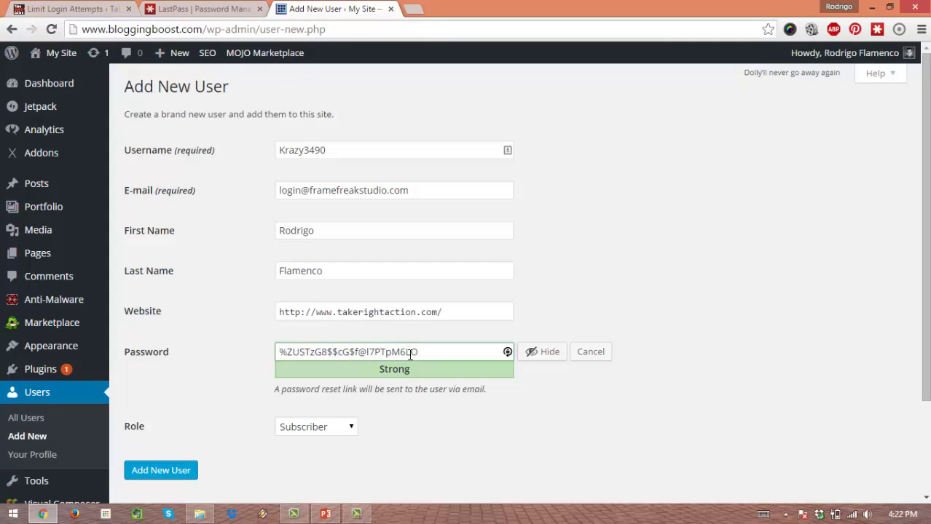
{"action": "left_click_drag", "start_coordinate": [421, 352], "coordinate": [270, 334]}
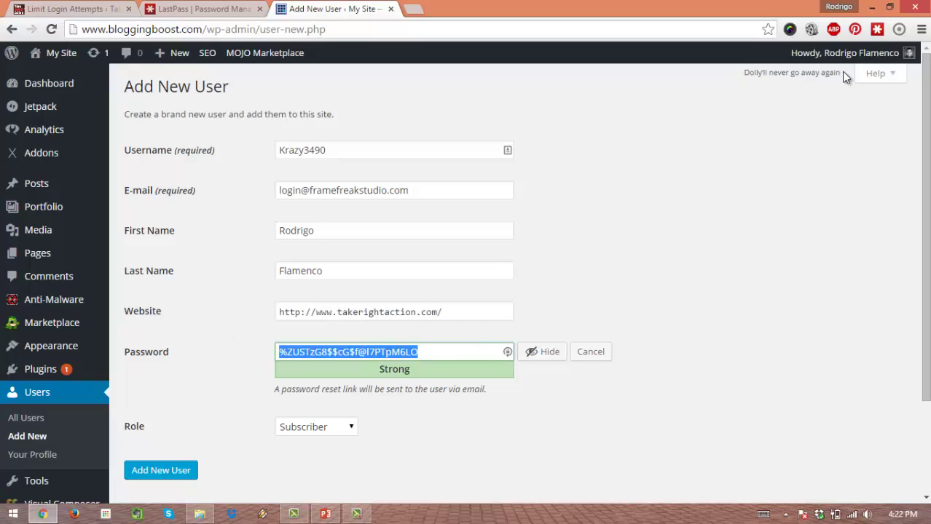
{"action": "left_click", "coordinate": [507, 353]}
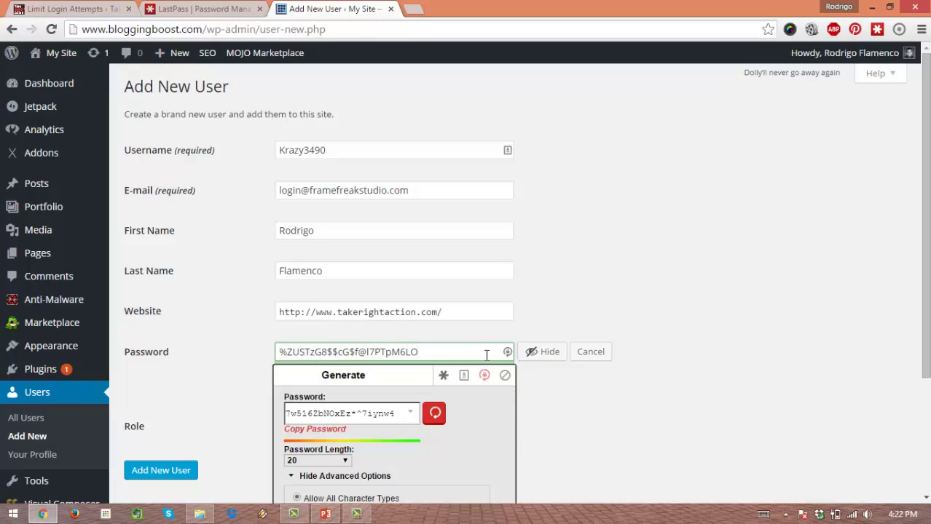
Step: Keep the LastPass generator's password length at 20 characters
{"action": "scroll", "coordinate": [431, 324], "scroll_direction": "down", "scroll_amount": 1}
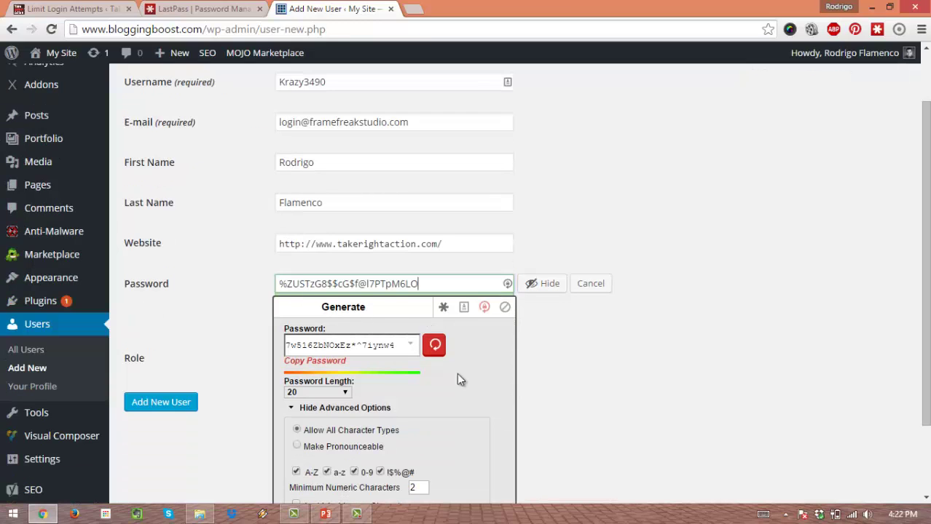
{"action": "scroll", "coordinate": [365, 406], "scroll_direction": "down", "scroll_amount": 1}
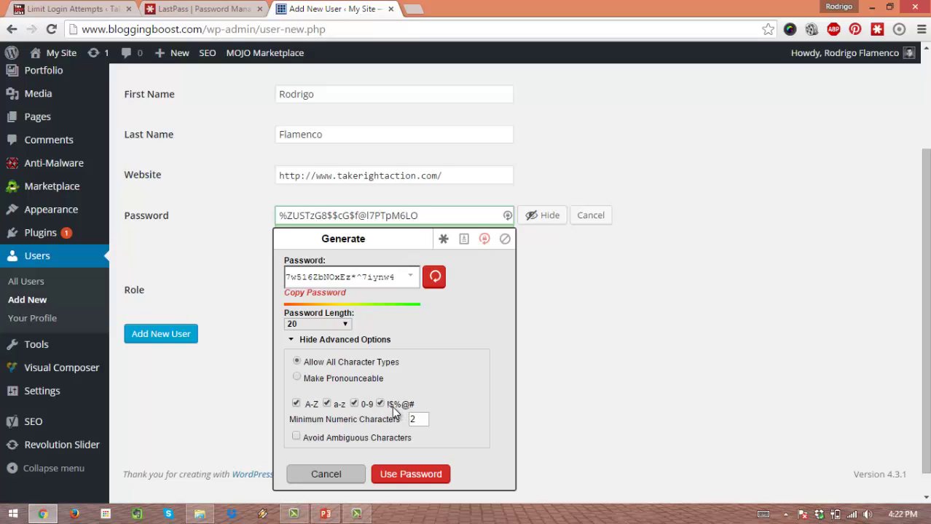
{"action": "triple_click", "coordinate": [346, 322]}
{"action": "left_click", "coordinate": [343, 322]}
{"action": "left_click", "coordinate": [329, 283]}
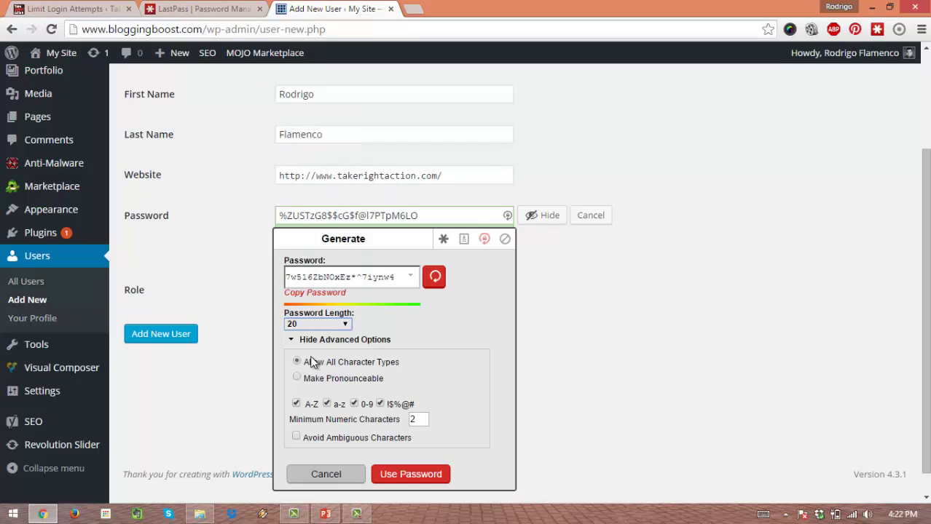
Step: Copy the LastPass-generated password and paste it over the WordPress password
{"action": "left_click_drag", "start_coordinate": [394, 275], "coordinate": [269, 271]}
{"action": "key", "text": "ctrl+c"}
{"action": "left_click_drag", "start_coordinate": [433, 212], "coordinate": [236, 211]}
{"action": "key", "text": "ctrl+v"}
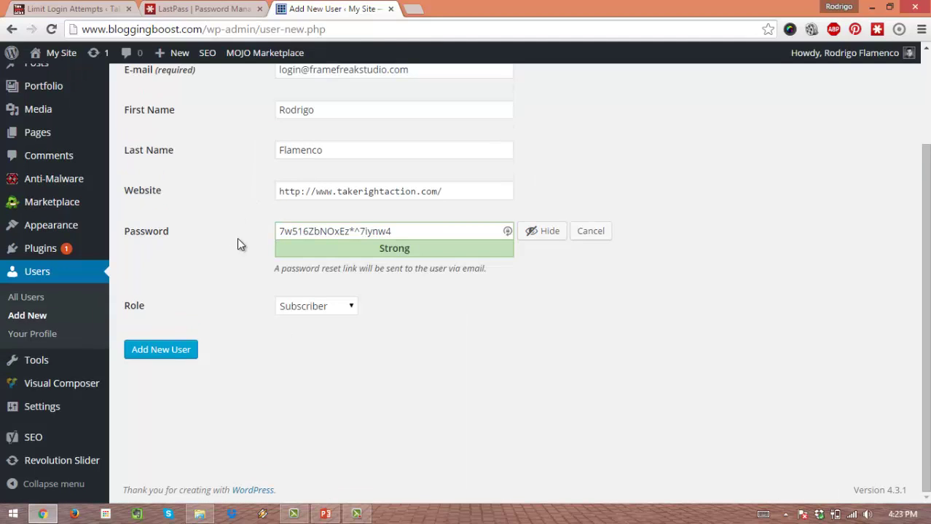
Step: Set the new user's role to Administrator
{"action": "left_click", "coordinate": [326, 306]}
{"action": "left_click", "coordinate": [335, 376]}
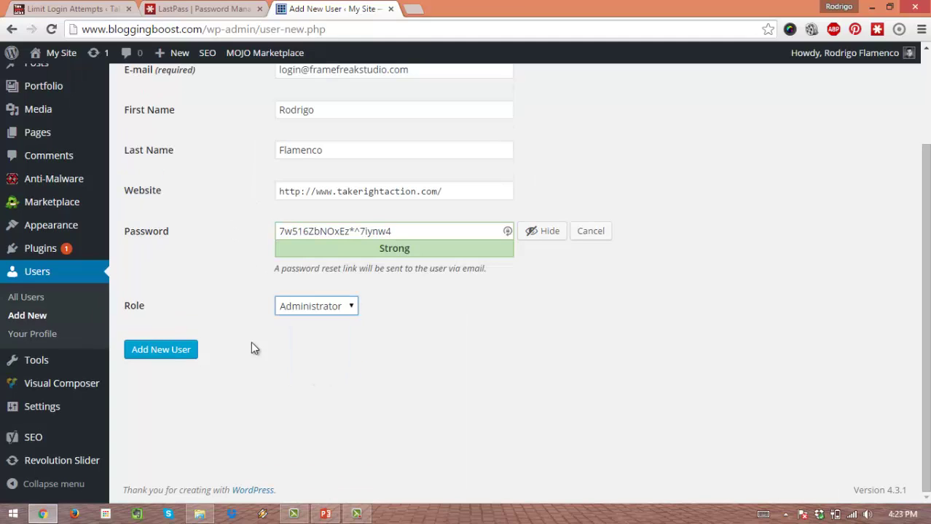
{"action": "scroll", "coordinate": [221, 284], "scroll_direction": "up", "scroll_amount": 2}
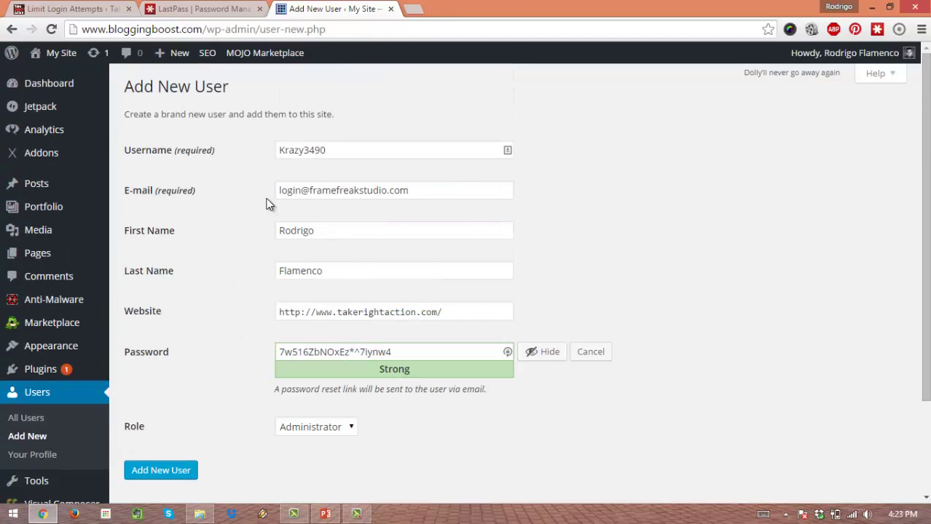
Step: Replace the e-mail address's part before the @ with 'private'
{"action": "left_click", "coordinate": [311, 190]}
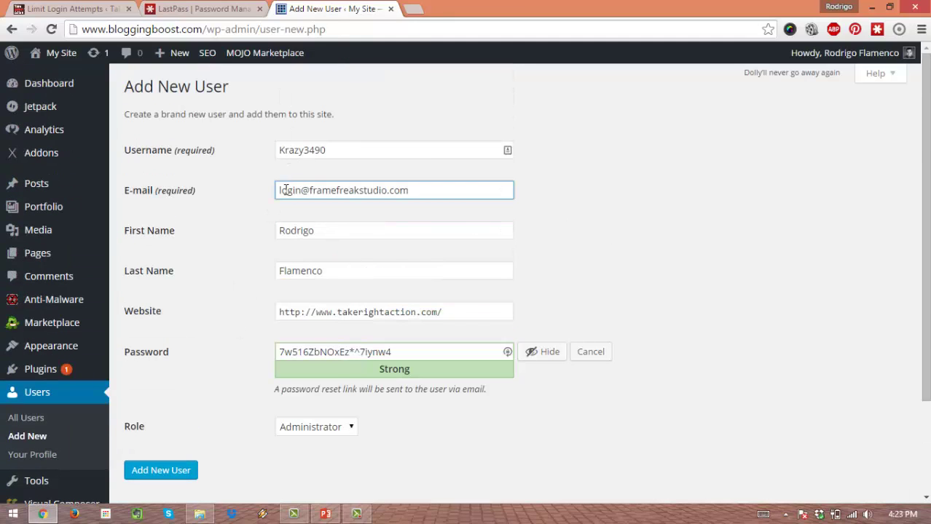
{"action": "left_click_drag", "start_coordinate": [299, 190], "coordinate": [258, 186]}
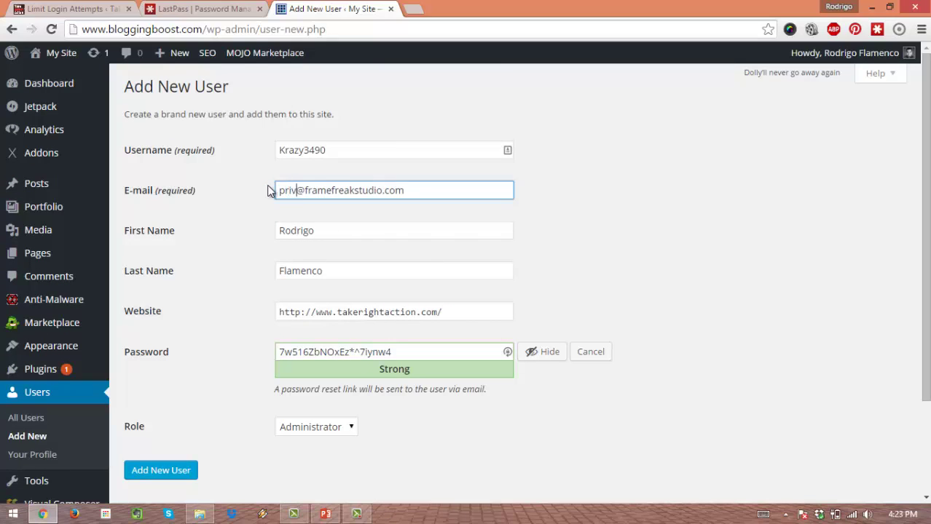
{"action": "left_click", "coordinate": [391, 167]}
{"action": "left_click", "coordinate": [367, 149]}
{"action": "left_click", "coordinate": [299, 192]}
{"action": "left_click_drag", "start_coordinate": [311, 190], "coordinate": [268, 191]}
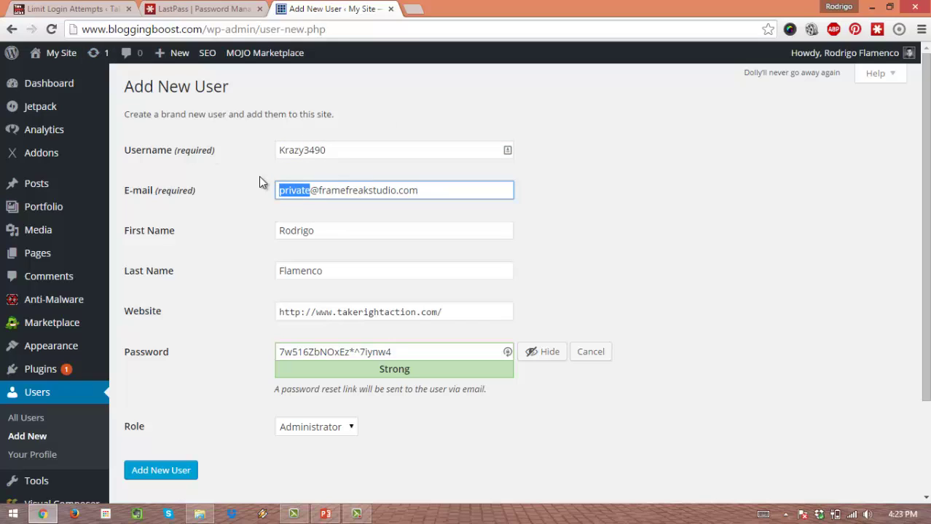
Step: Double-check the entered username
{"action": "left_click", "coordinate": [325, 147]}
{"action": "left_click_drag", "start_coordinate": [325, 148], "coordinate": [258, 194]}
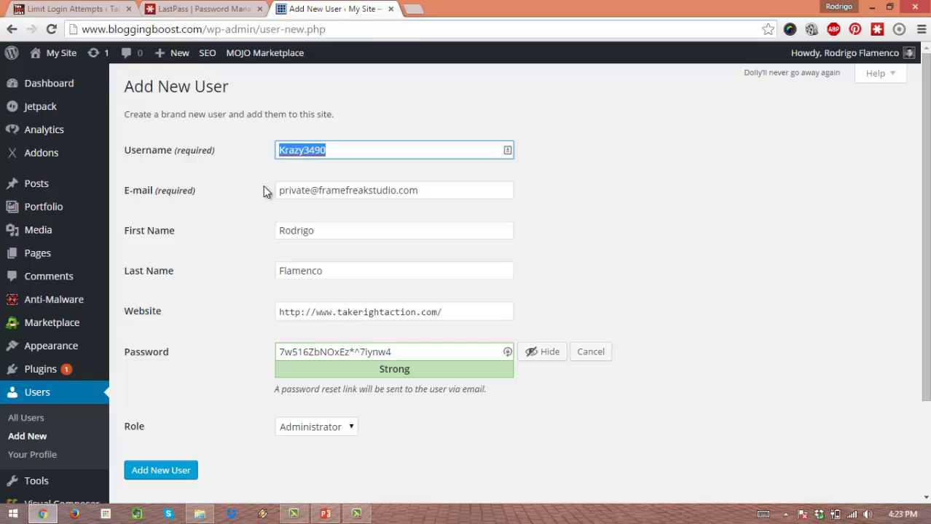
{"action": "left_click", "coordinate": [313, 153]}
{"action": "left_click_drag", "start_coordinate": [326, 150], "coordinate": [264, 151]}
{"action": "left_click", "coordinate": [269, 175]}
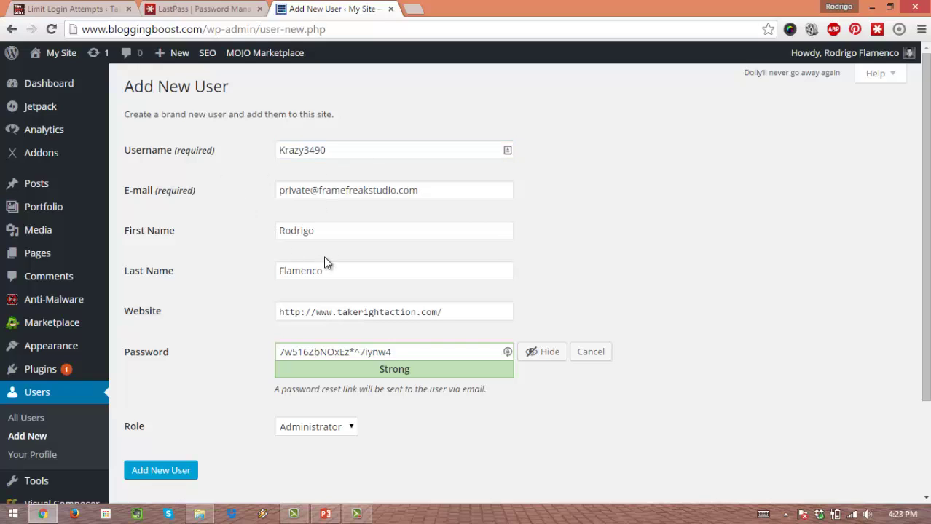
Step: Check the generated password, then submit with Add New User
{"action": "scroll", "coordinate": [330, 212], "scroll_direction": "down", "scroll_amount": 2}
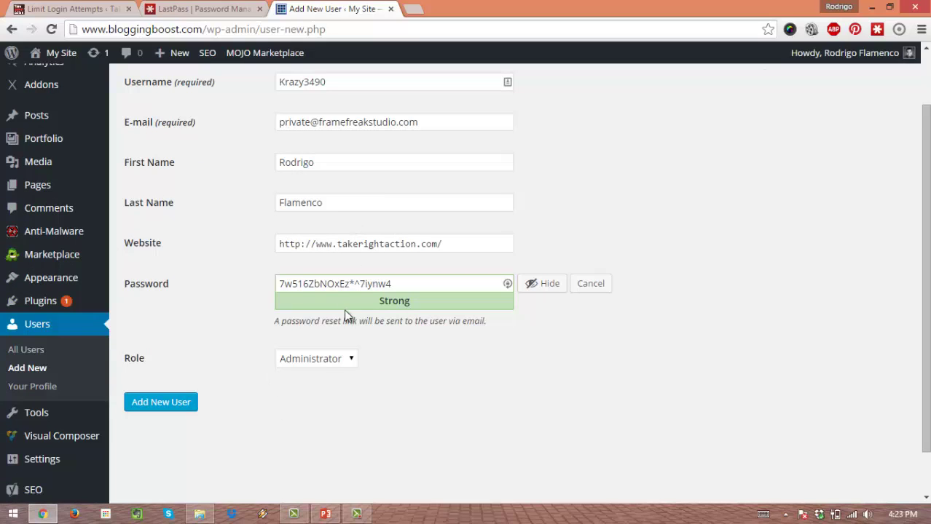
{"action": "left_click_drag", "start_coordinate": [393, 284], "coordinate": [263, 295]}
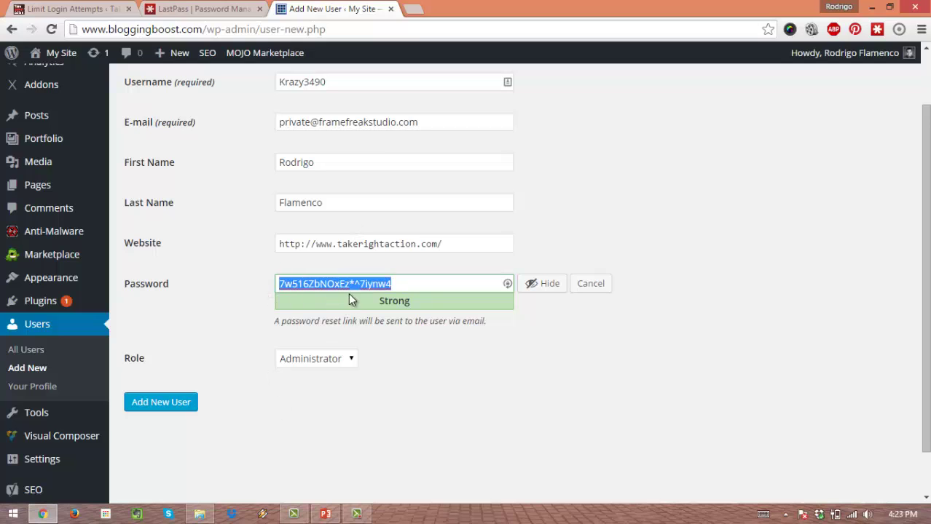
{"action": "left_click", "coordinate": [507, 284]}
{"action": "left_click_drag", "start_coordinate": [410, 284], "coordinate": [259, 282]}
{"action": "left_click", "coordinate": [259, 282]}
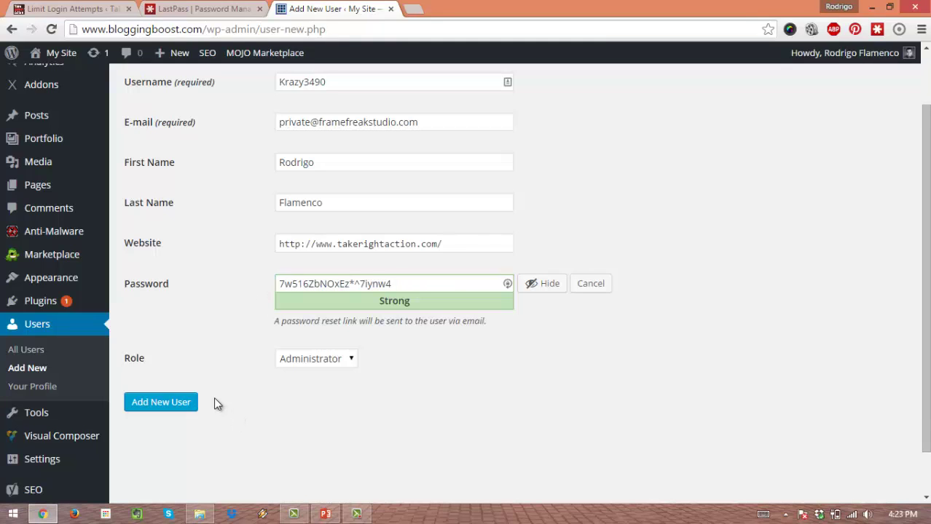
{"action": "left_click", "coordinate": [181, 405]}
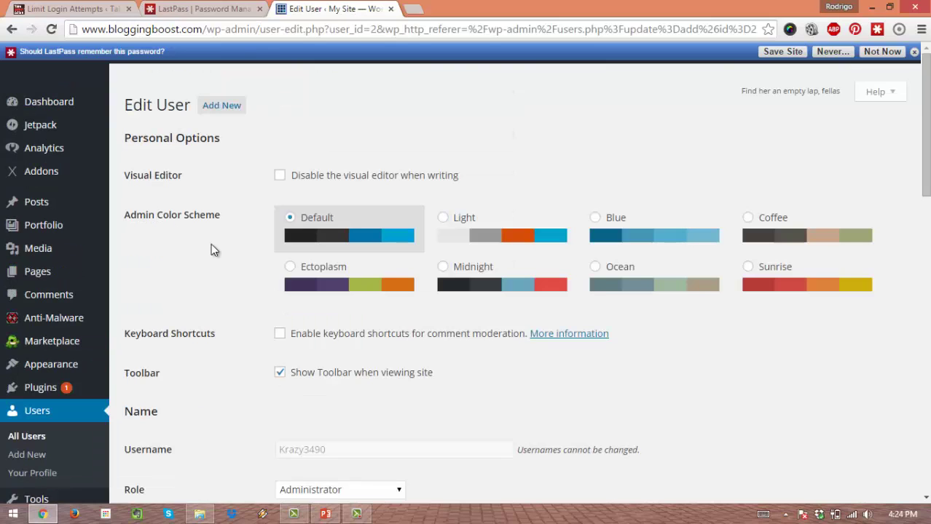
Step: Check the fixed username and try the display-name options, leaving it as first and last name
{"action": "scroll", "coordinate": [219, 262], "scroll_direction": "down", "scroll_amount": 4}
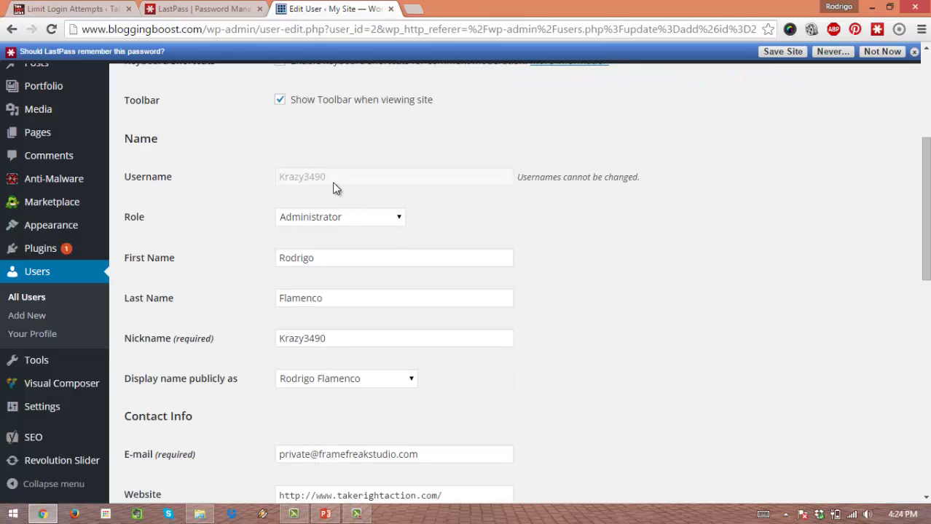
{"action": "double_click", "coordinate": [260, 179]}
{"action": "left_click", "coordinate": [466, 175]}
{"action": "left_click_drag", "start_coordinate": [328, 180], "coordinate": [275, 179]}
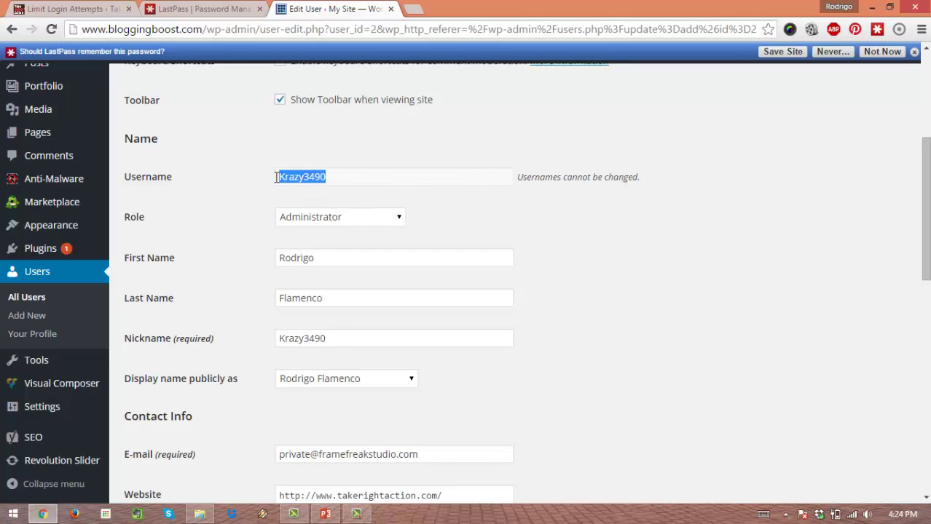
{"action": "left_click", "coordinate": [245, 211]}
{"action": "left_click_drag", "start_coordinate": [338, 334], "coordinate": [154, 316]}
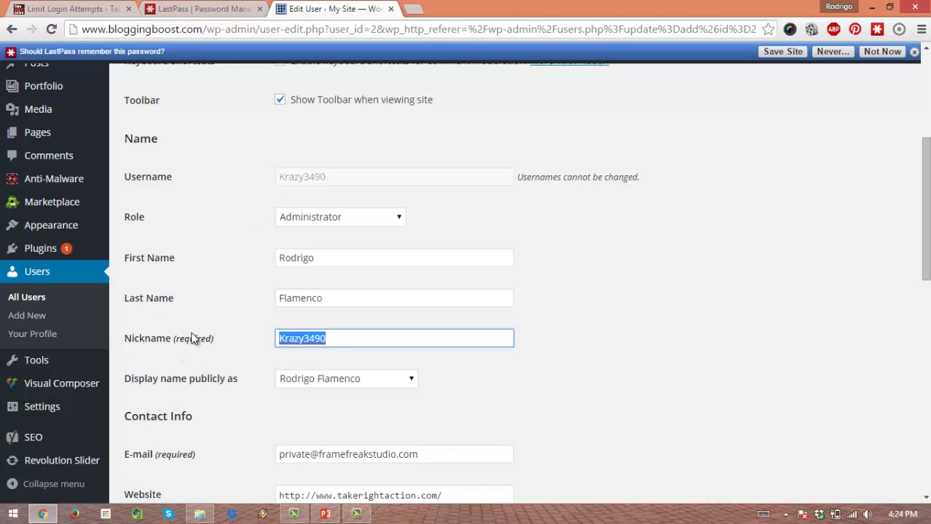
{"action": "scroll", "coordinate": [190, 320], "scroll_direction": "down", "scroll_amount": 1}
{"action": "left_click", "coordinate": [314, 308]}
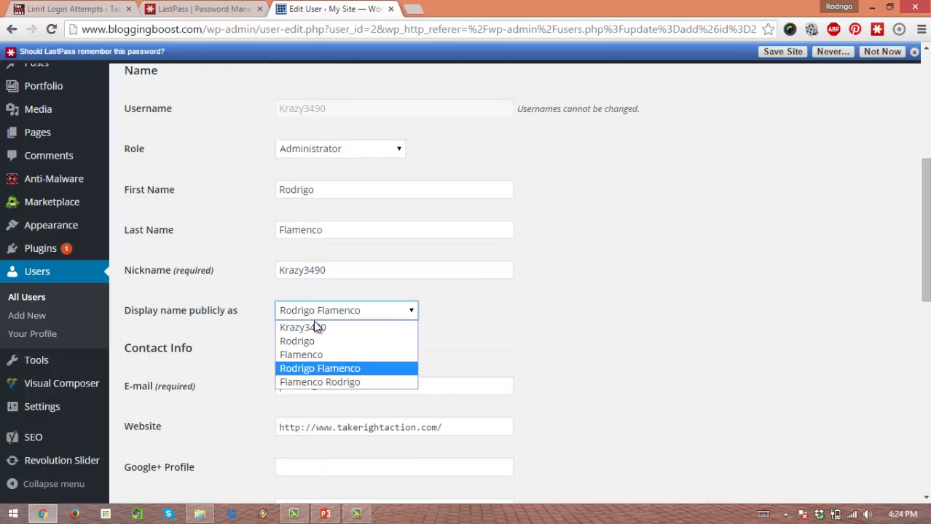
{"action": "left_click", "coordinate": [318, 312]}
{"action": "left_click", "coordinate": [322, 316]}
{"action": "left_click", "coordinate": [317, 329]}
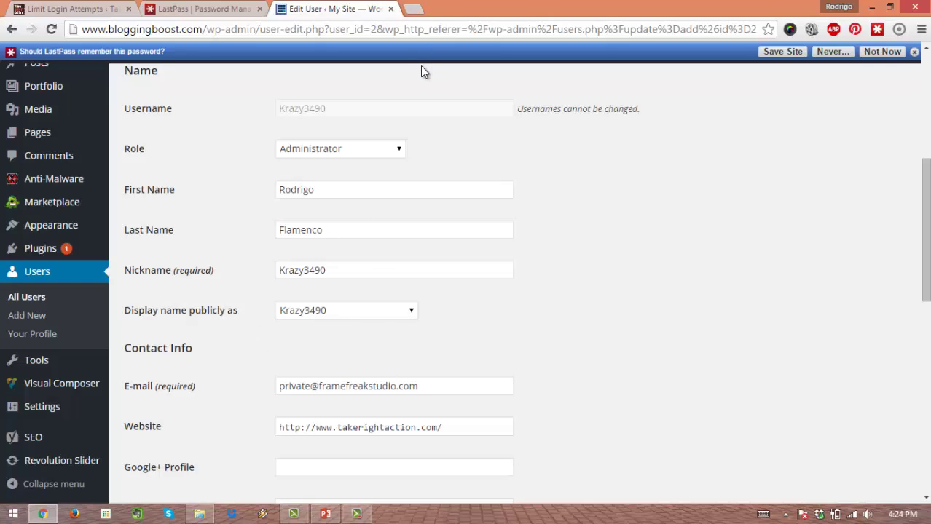
{"action": "left_click", "coordinate": [368, 313]}
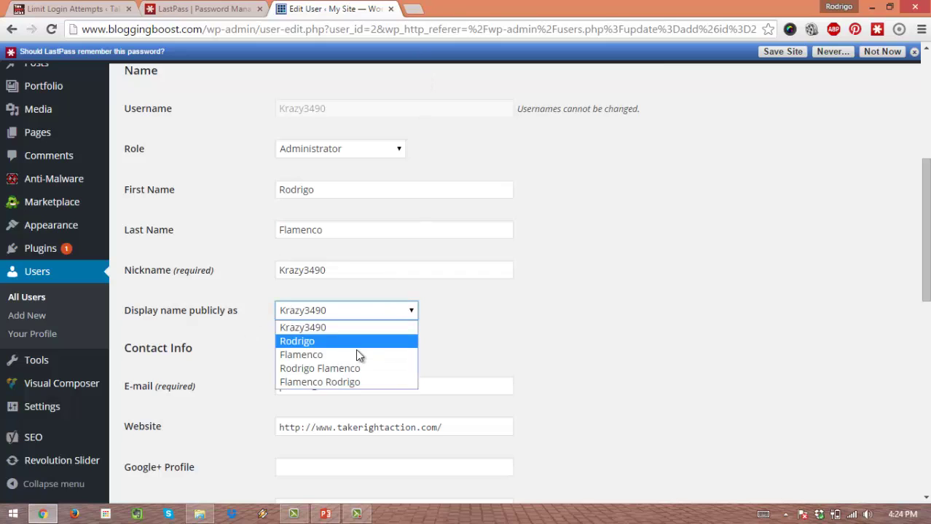
{"action": "left_click", "coordinate": [356, 368]}
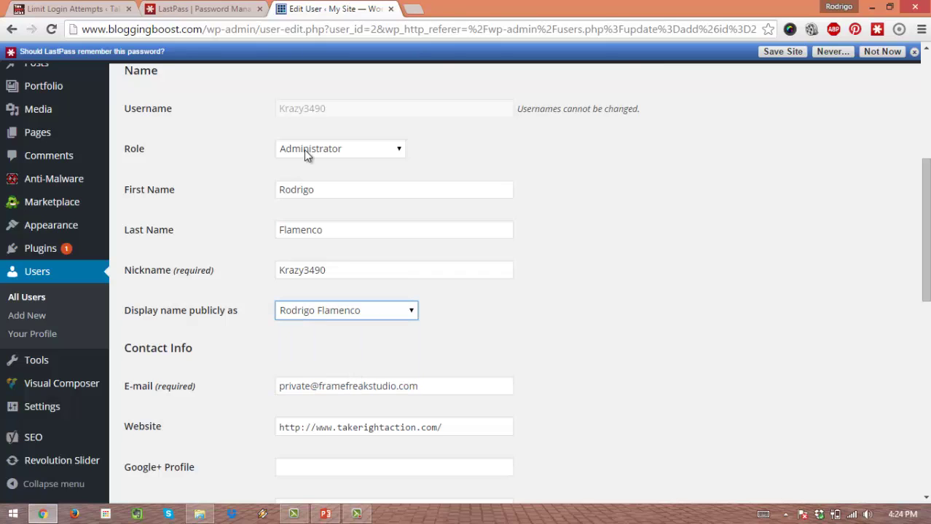
Step: Replace the nickname with the suggested full name and keep the full name as display name
{"action": "left_click_drag", "start_coordinate": [363, 268], "coordinate": [156, 251]}
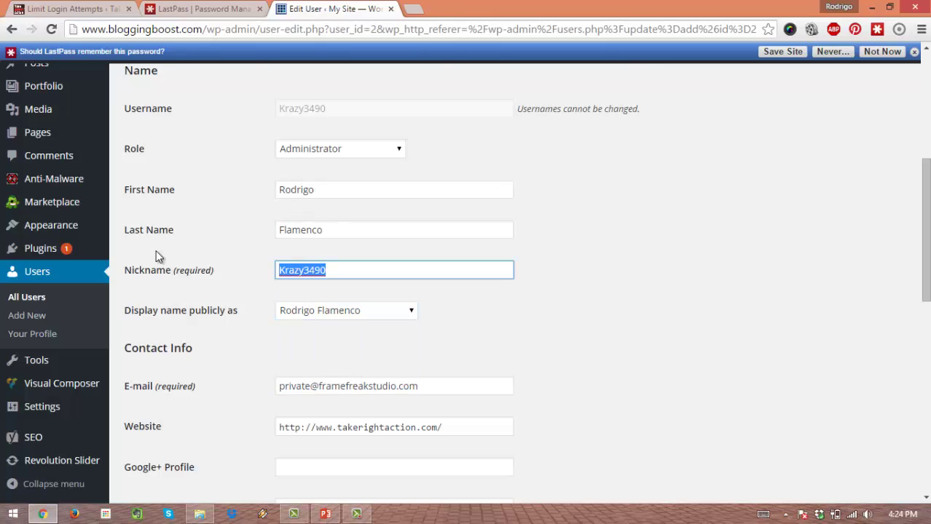
{"action": "type", "text": "Ro"}
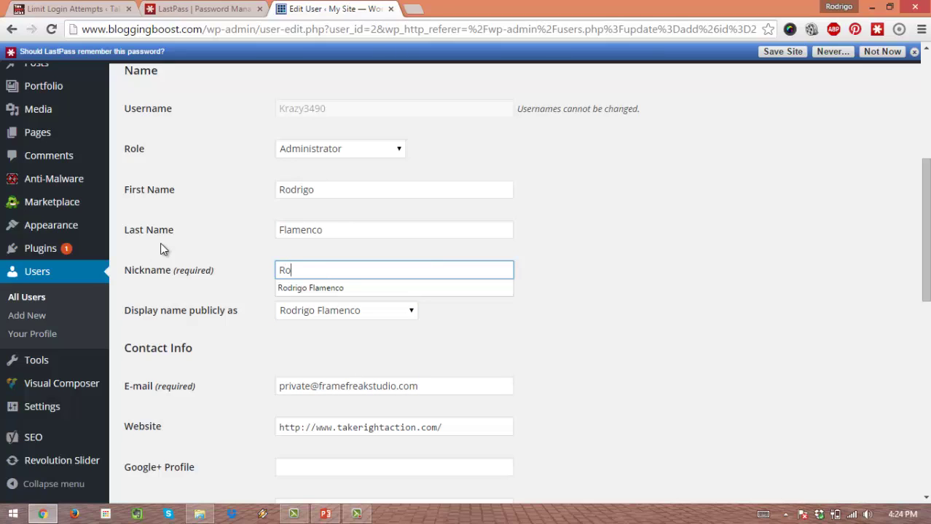
{"action": "left_click", "coordinate": [302, 289]}
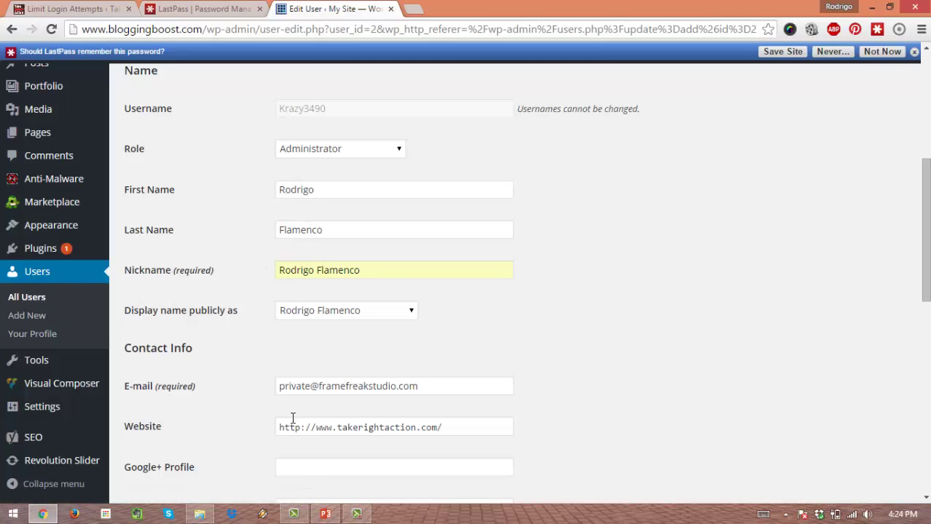
{"action": "left_click", "coordinate": [305, 269]}
{"action": "left_click", "coordinate": [314, 307]}
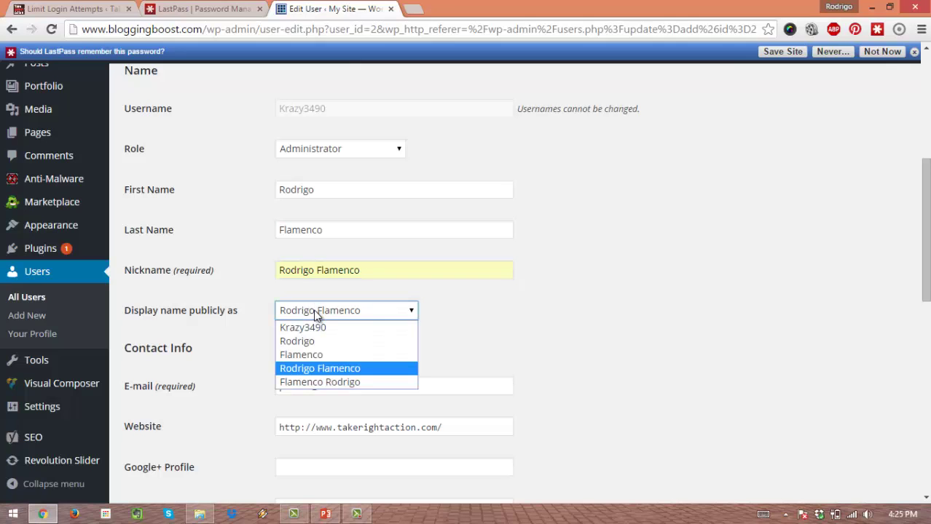
{"action": "left_click", "coordinate": [314, 313]}
{"action": "left_click", "coordinate": [314, 313]}
{"action": "left_click", "coordinate": [315, 313]}
Step: Update the user profile, then start saving the site's login in LastPass
{"action": "scroll", "coordinate": [251, 329], "scroll_direction": "down", "scroll_amount": 5}
{"action": "scroll", "coordinate": [250, 330], "scroll_direction": "down", "scroll_amount": 3}
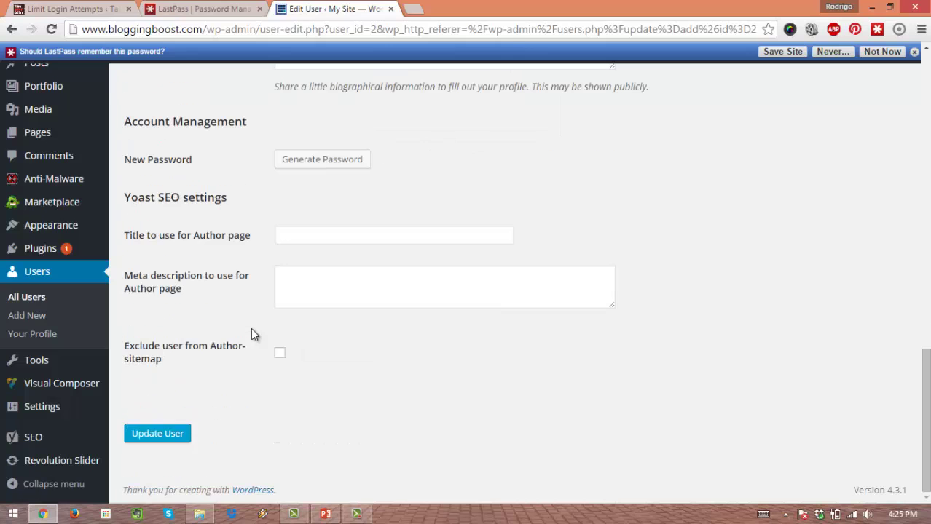
{"action": "left_click", "coordinate": [184, 433]}
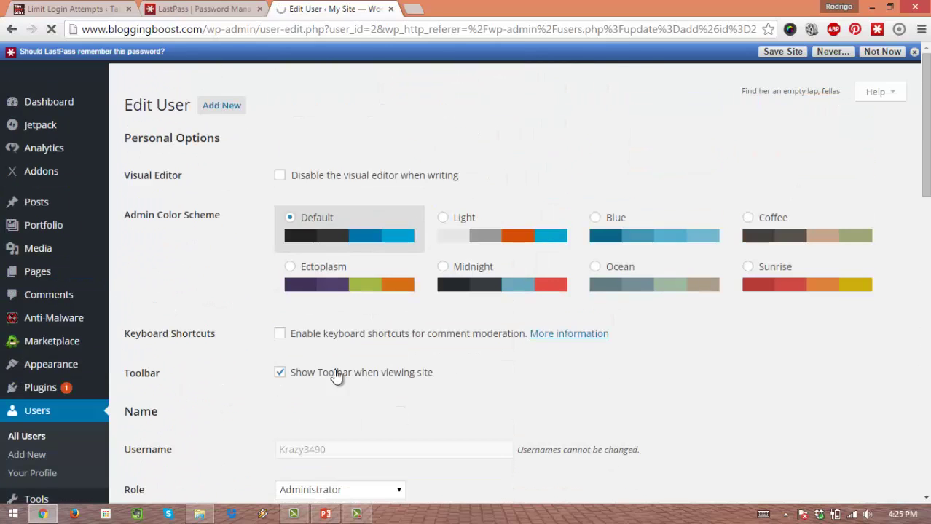
{"action": "scroll", "coordinate": [357, 370], "scroll_direction": "down", "scroll_amount": 3}
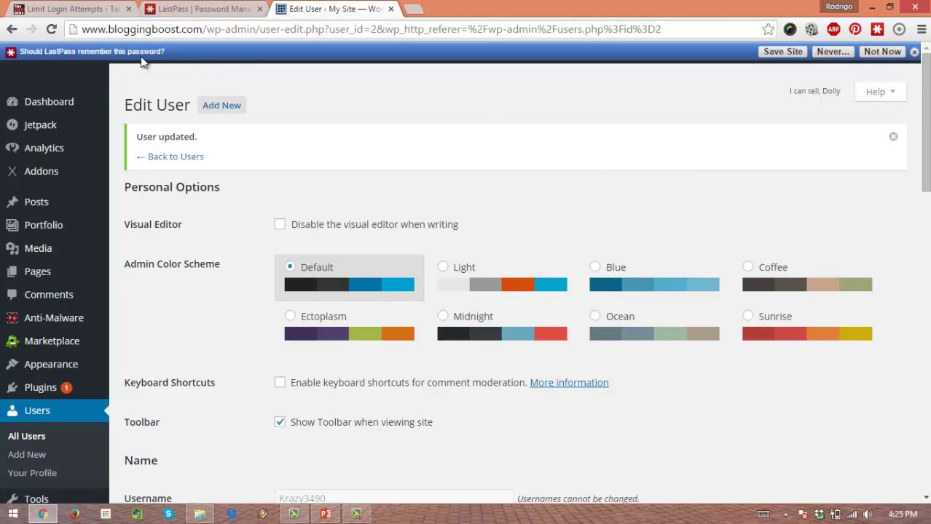
{"action": "left_click", "coordinate": [785, 52]}
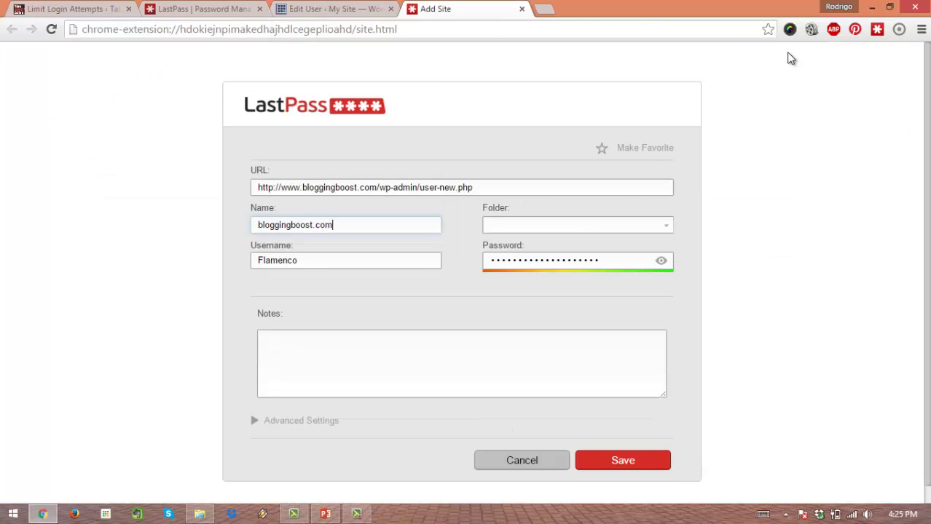
Step: Replace the LastPass entry's username with the WordPress username, checked against the profile page
{"action": "double_click", "coordinate": [333, 262]}
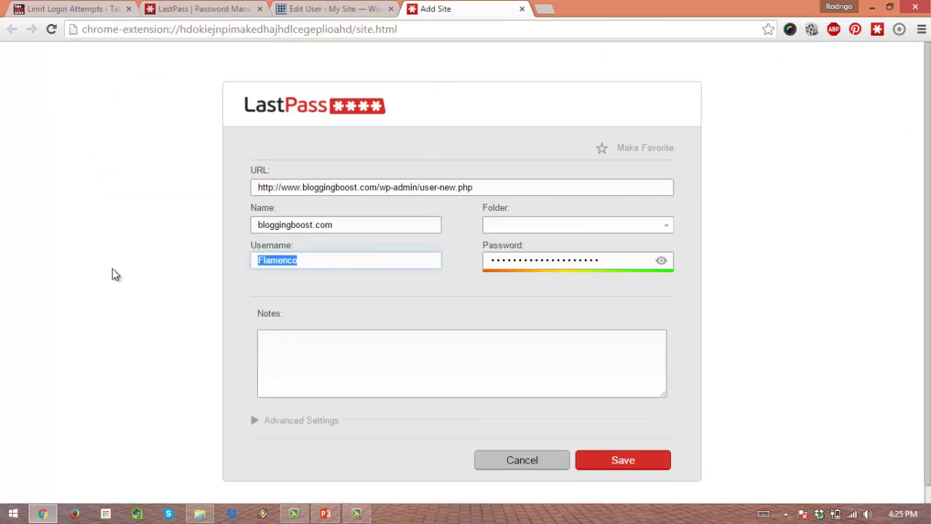
{"action": "type", "text": "Krazy"}
{"action": "left_click", "coordinate": [333, 9]}
{"action": "scroll", "coordinate": [343, 215], "scroll_direction": "down", "scroll_amount": 3}
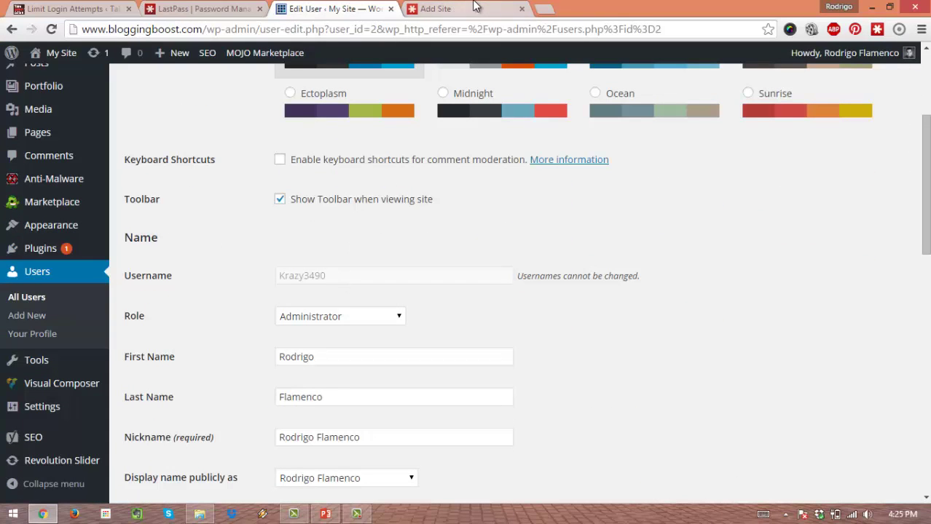
{"action": "left_click", "coordinate": [447, 8]}
{"action": "type", "text": "zy3490"}
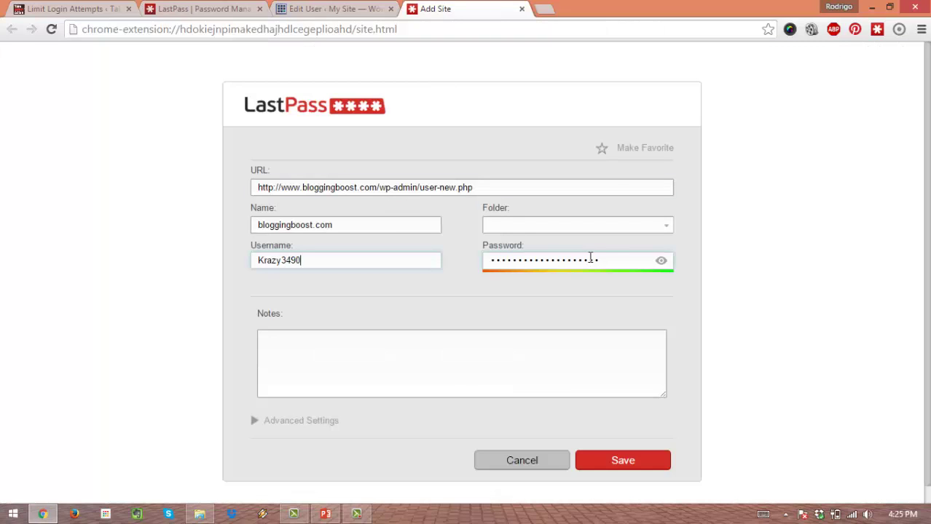
Step: Reveal the stored password, file the entry under the Websites folder, and return to Edit User
{"action": "left_click", "coordinate": [664, 263]}
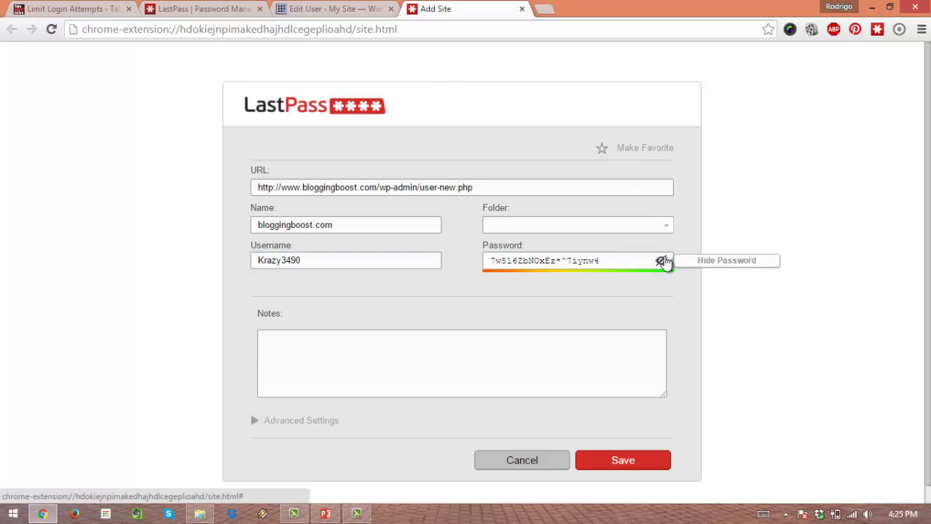
{"action": "left_click_drag", "start_coordinate": [636, 259], "coordinate": [432, 260]}
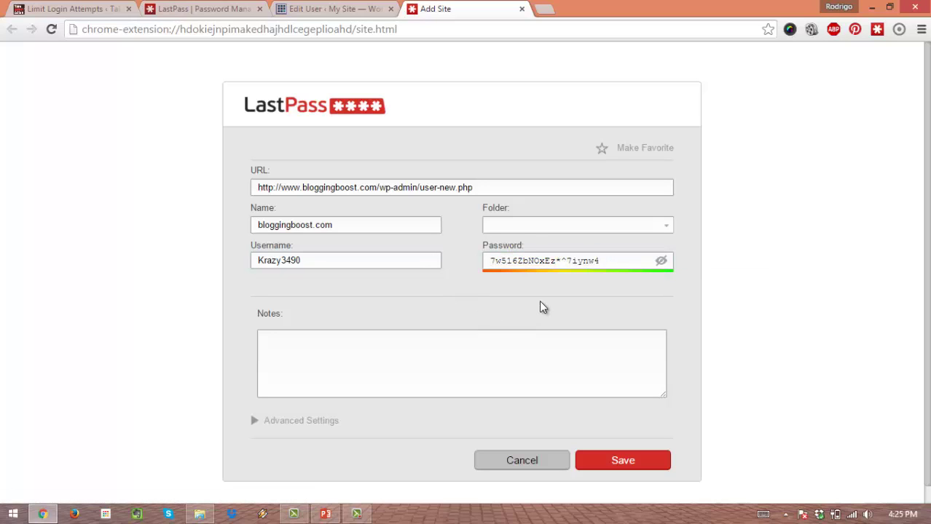
{"action": "left_click", "coordinate": [531, 229]}
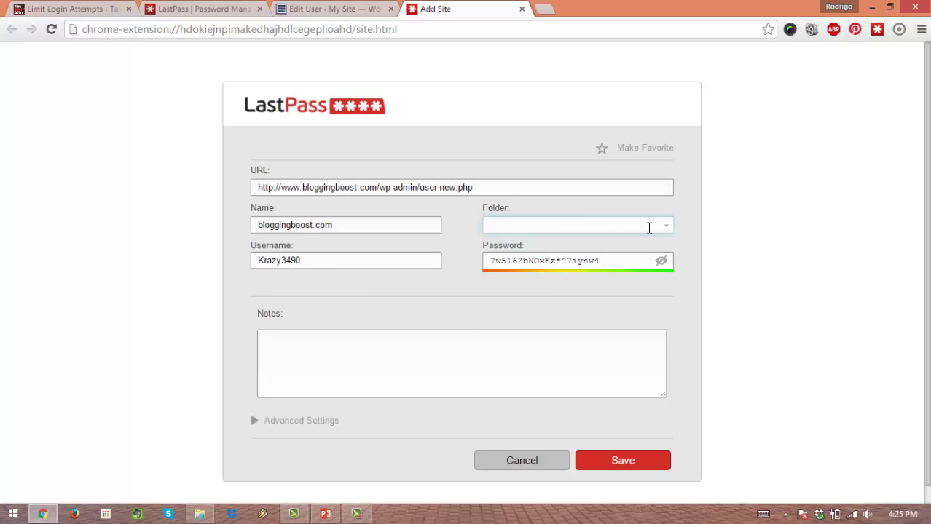
{"action": "left_click", "coordinate": [664, 226]}
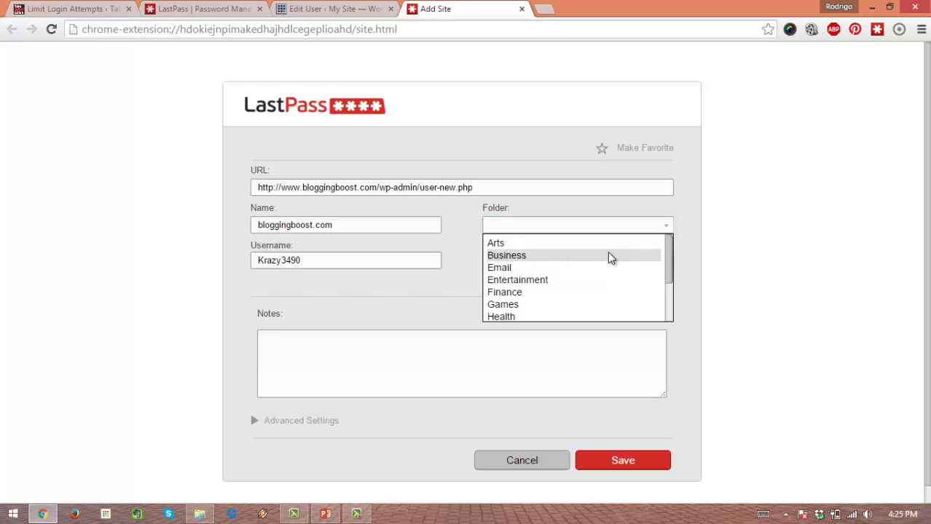
{"action": "scroll", "coordinate": [609, 258], "scroll_direction": "down", "scroll_amount": 3}
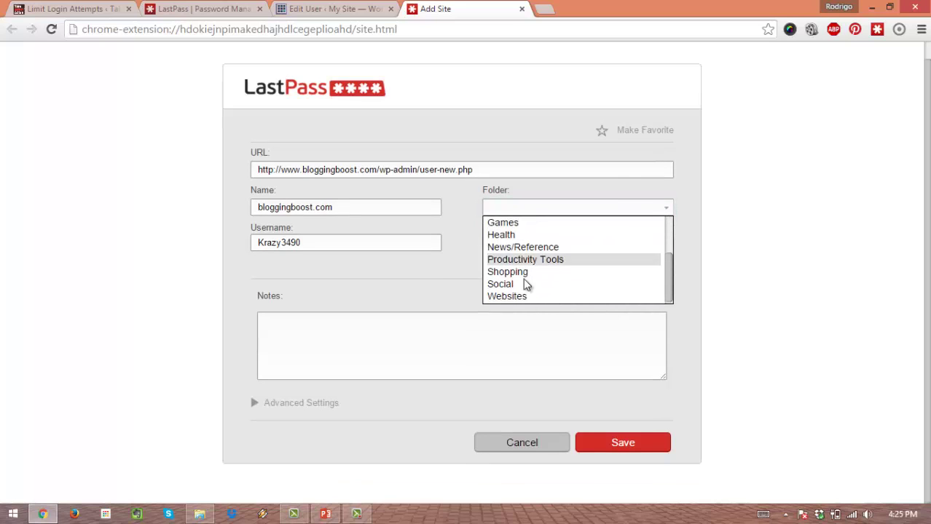
{"action": "left_click", "coordinate": [516, 296]}
{"action": "left_click", "coordinate": [391, 362]}
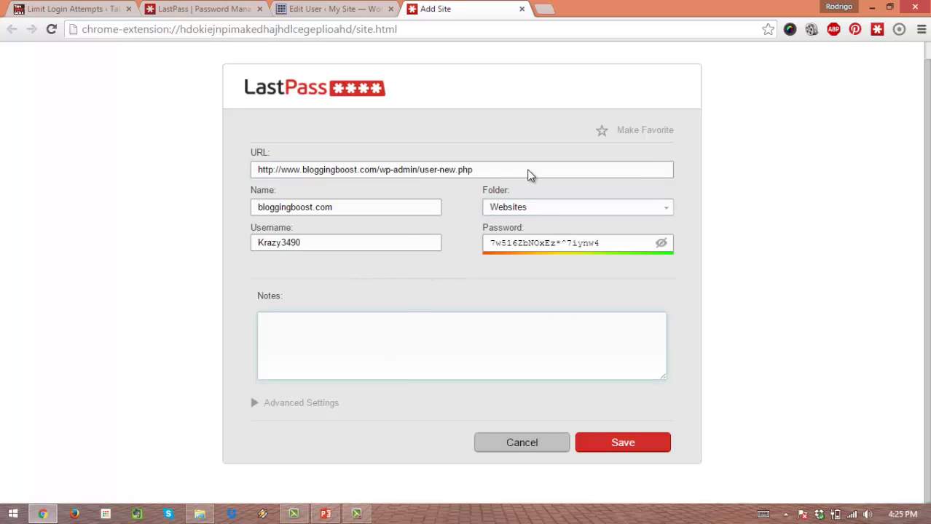
{"action": "left_click", "coordinate": [387, 201]}
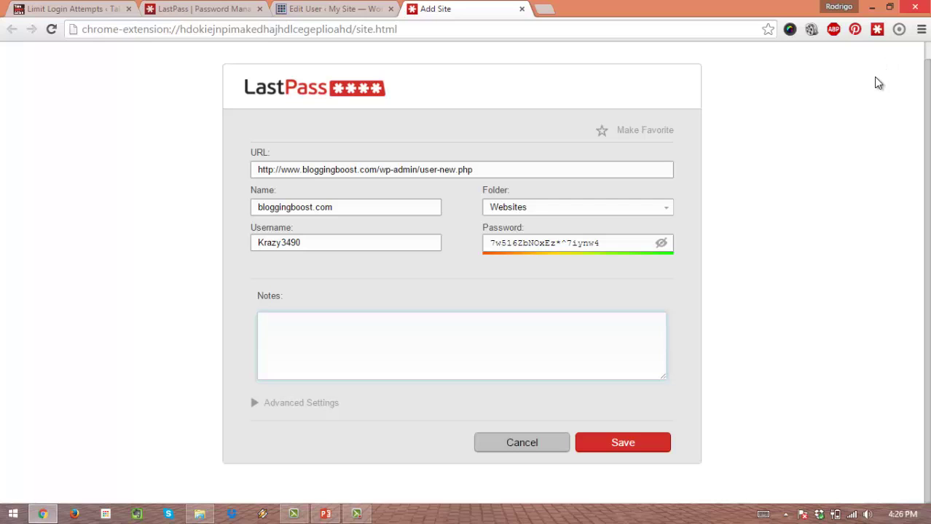
{"action": "left_click", "coordinate": [351, 7]}
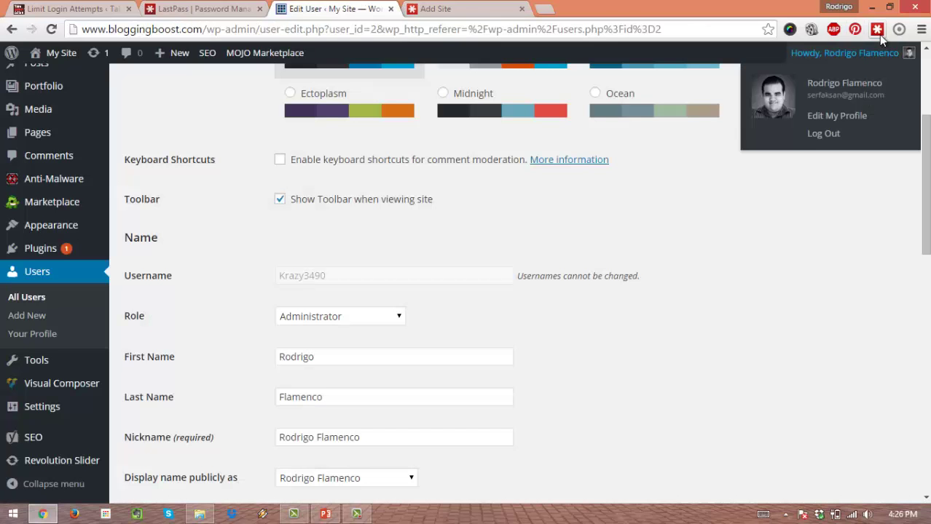
{"action": "left_click", "coordinate": [436, 9]}
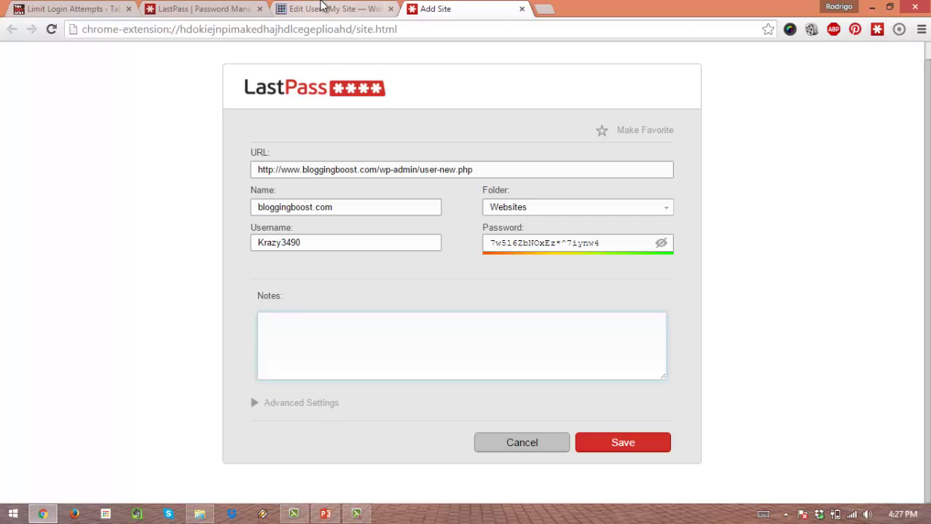
{"action": "left_click", "coordinate": [329, 9]}
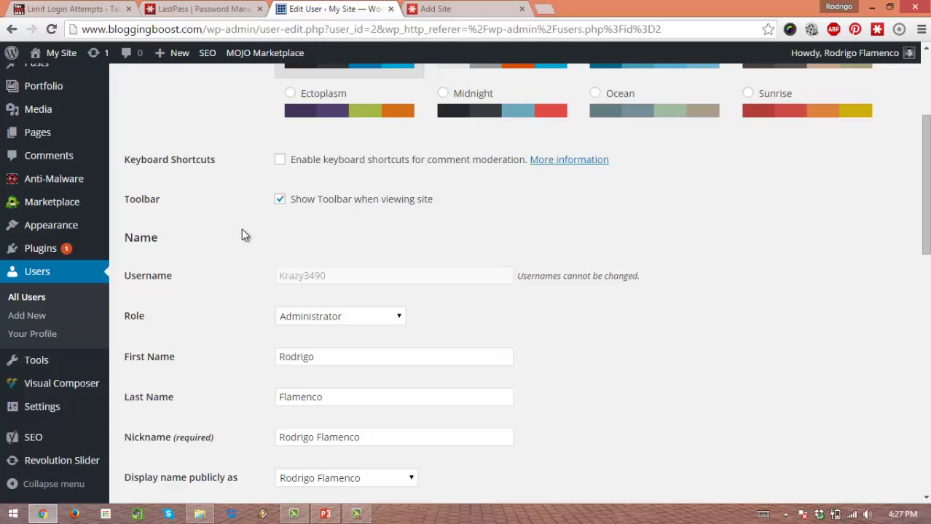
{"action": "scroll", "coordinate": [389, 314], "scroll_direction": "down", "scroll_amount": 3}
{"action": "scroll", "coordinate": [434, 365], "scroll_direction": "down", "scroll_amount": 3}
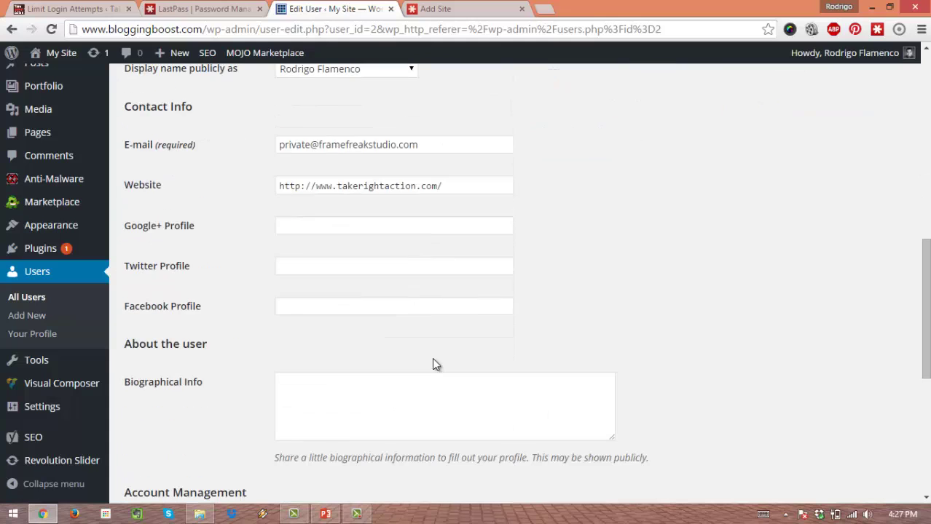
{"action": "left_click", "coordinate": [376, 272]}
{"action": "left_click", "coordinate": [366, 231]}
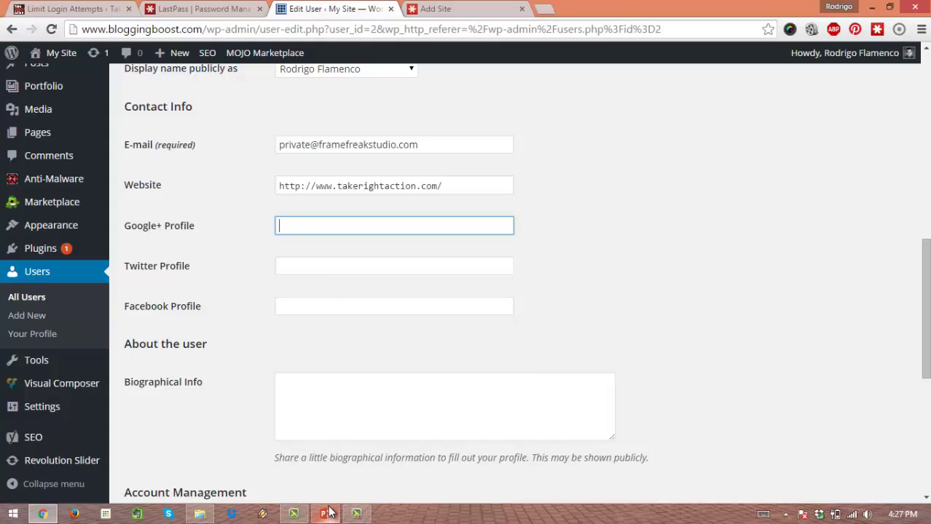
{"action": "mouse_move", "coordinate": [329, 513]}
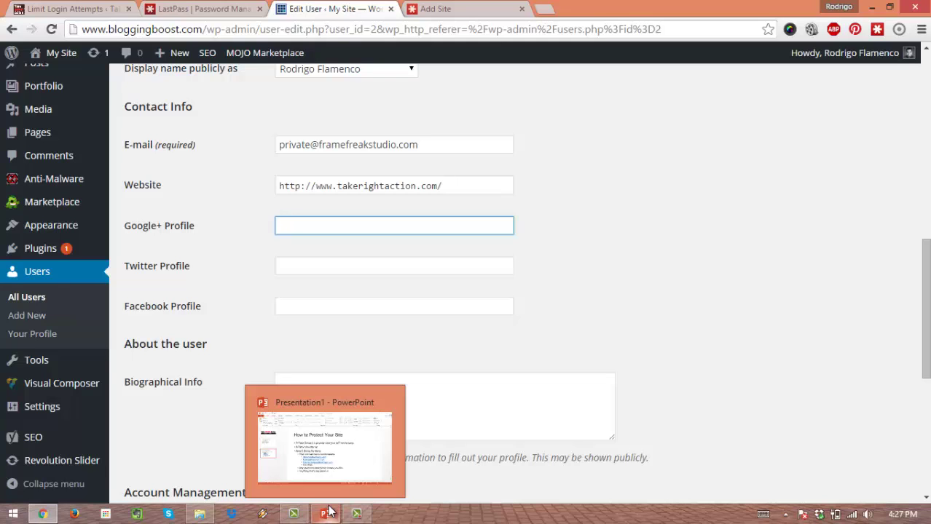
{"action": "left_click", "coordinate": [459, 230]}
{"action": "scroll", "coordinate": [549, 335], "scroll_direction": "up", "scroll_amount": 3}
{"action": "left_click", "coordinate": [667, 310]}
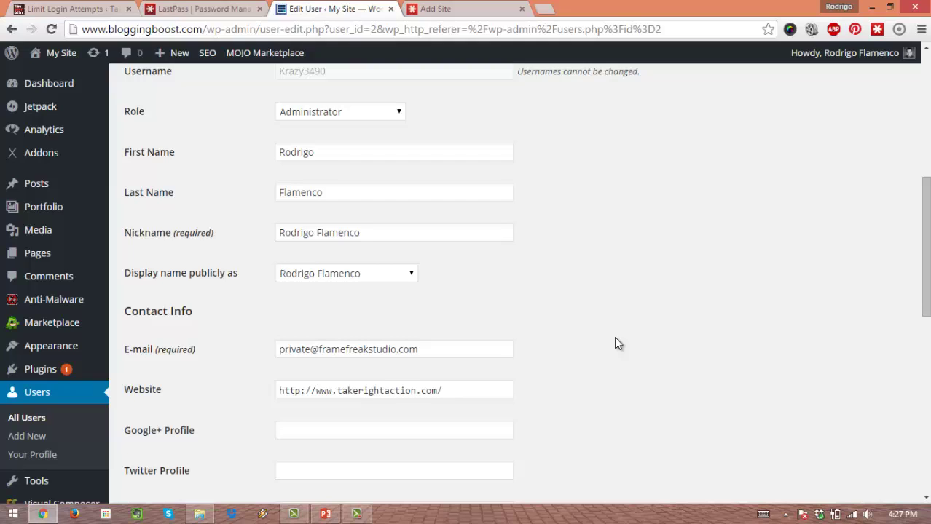
{"action": "scroll", "coordinate": [613, 344], "scroll_direction": "up", "scroll_amount": 5}
{"action": "scroll", "coordinate": [606, 347], "scroll_direction": "down", "scroll_amount": 5}
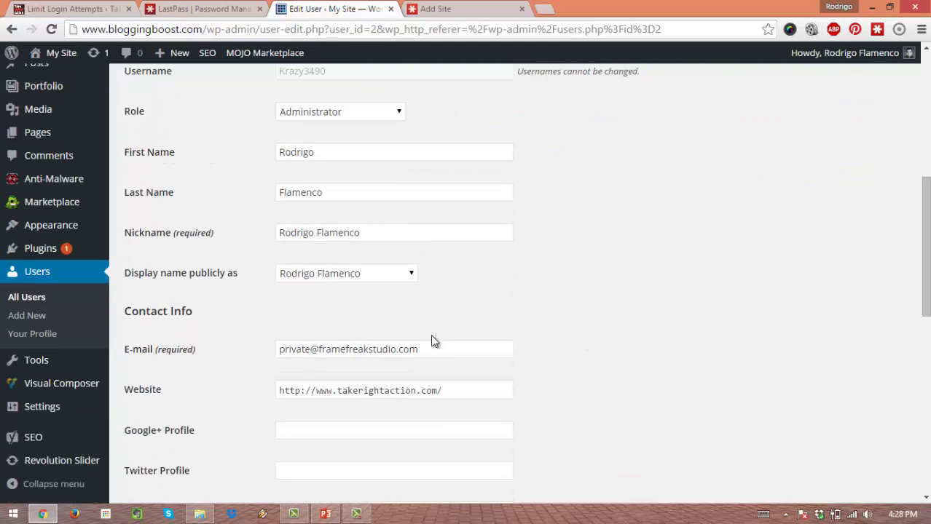
{"action": "left_click_drag", "start_coordinate": [417, 348], "coordinate": [421, 327]}
{"action": "left_click", "coordinate": [278, 310]}
{"action": "left_click", "coordinate": [421, 325]}
{"action": "scroll", "coordinate": [657, 358], "scroll_direction": "down", "scroll_amount": 3}
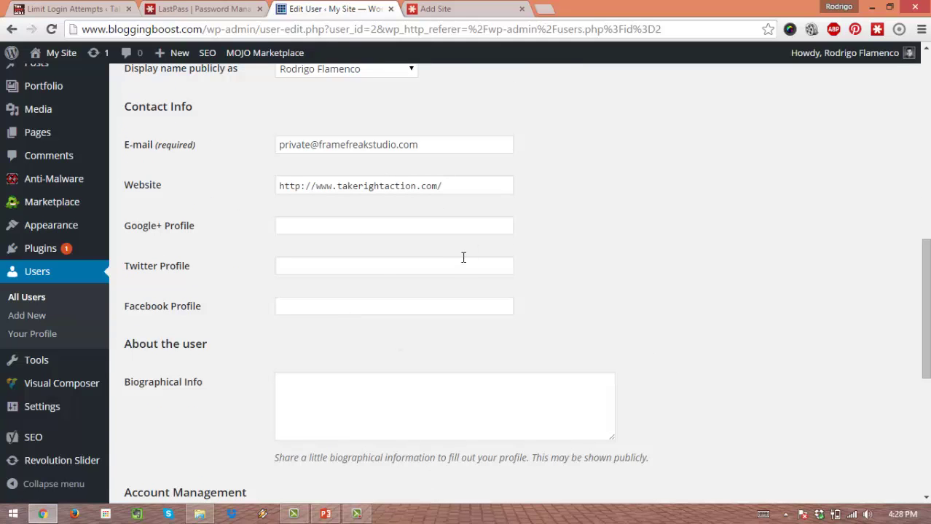
{"action": "left_click_drag", "start_coordinate": [438, 144], "coordinate": [248, 147]}
{"action": "left_click", "coordinate": [269, 145]}
{"action": "left_click_drag", "start_coordinate": [254, 29], "coordinate": [207, 30]}
{"action": "left_click", "coordinate": [248, 104]}
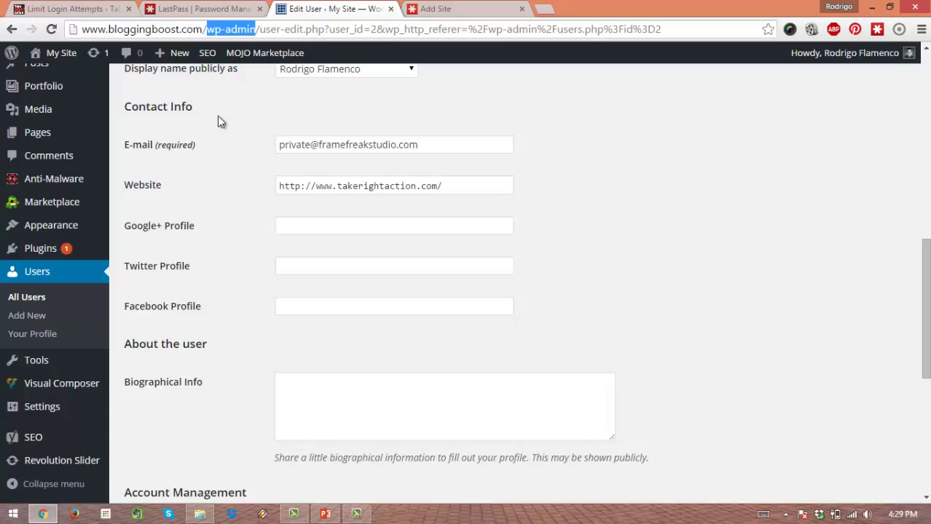
{"action": "left_click", "coordinate": [248, 29]}
{"action": "left_click_drag", "start_coordinate": [247, 29], "coordinate": [207, 29]}
{"action": "double_click", "coordinate": [256, 29]}
{"action": "left_click", "coordinate": [248, 134]}
{"action": "left_click", "coordinate": [224, 201]}
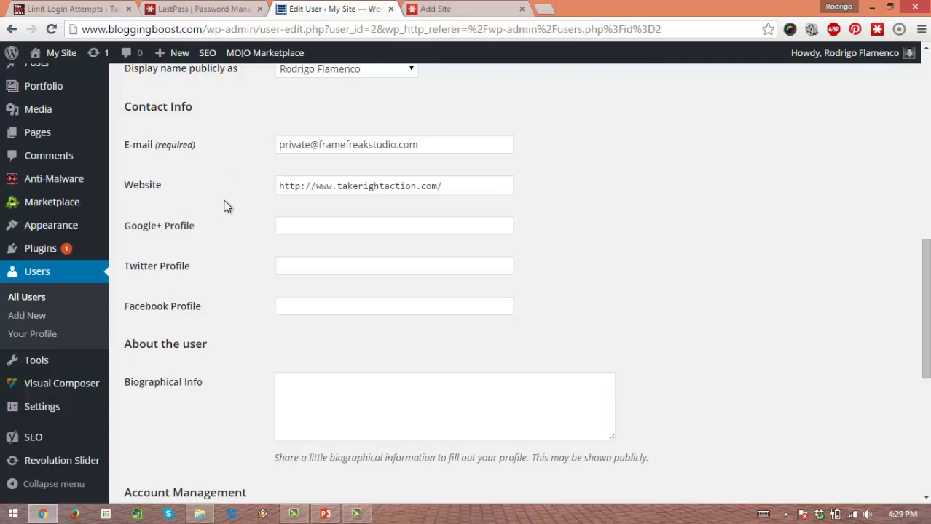
{"action": "scroll", "coordinate": [224, 202], "scroll_direction": "up", "scroll_amount": 3}
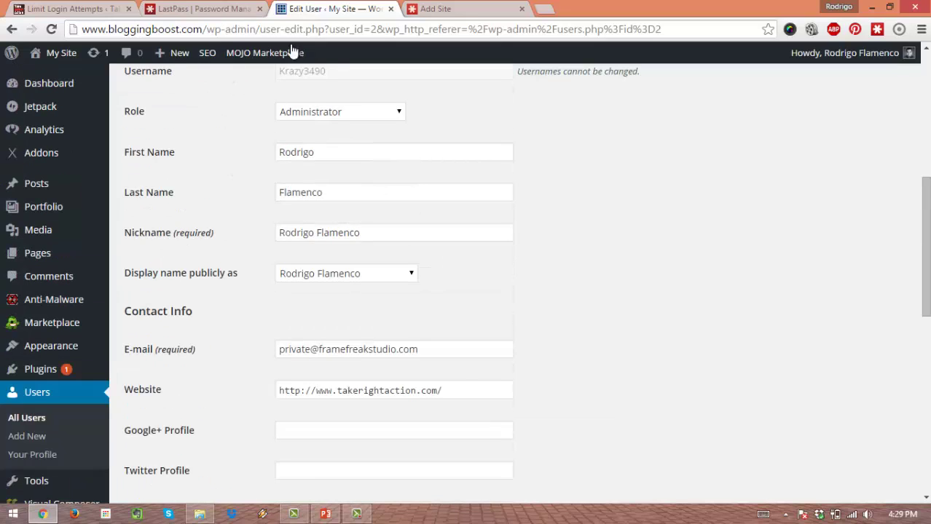